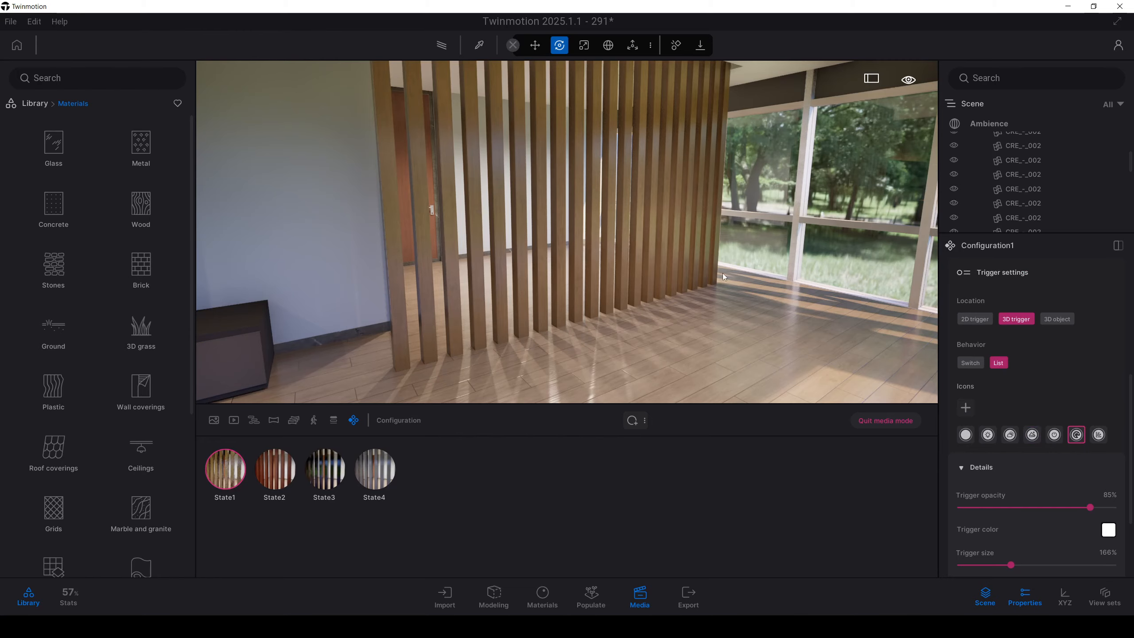
Step: Frame the wall-mounted TV behind the meeting table and return to the list of media configurations
{"action": "mouse_move", "coordinate": [587, 251]}
{"action": "left_mouse_down"}
{"action": "mouse_move", "coordinate": [600, 246]}
{"action": "mouse_move", "coordinate": [525, 226]}
{"action": "mouse_move", "coordinate": [697, 258]}
{"action": "left_mouse_up"}
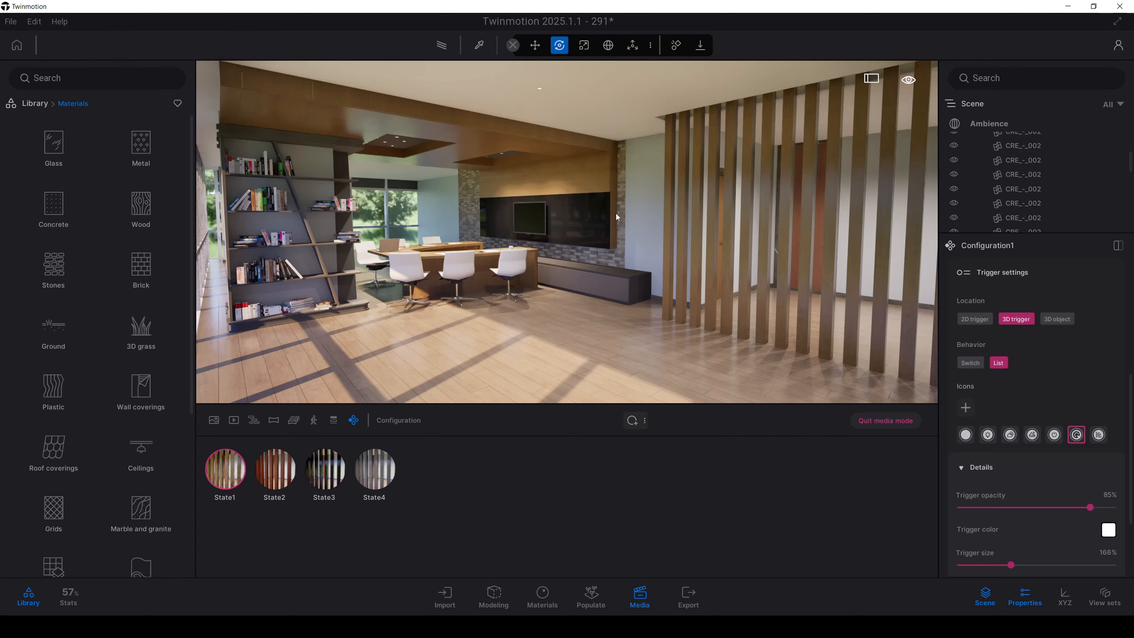
{"action": "key", "text": "w"}
{"action": "mouse_move", "coordinate": [616, 213]}
{"action": "right_mouse_down"}
{"action": "mouse_move", "coordinate": [580, 215]}
{"action": "mouse_move", "coordinate": [639, 199]}
{"action": "mouse_move", "coordinate": [616, 216]}
{"action": "right_mouse_up"}
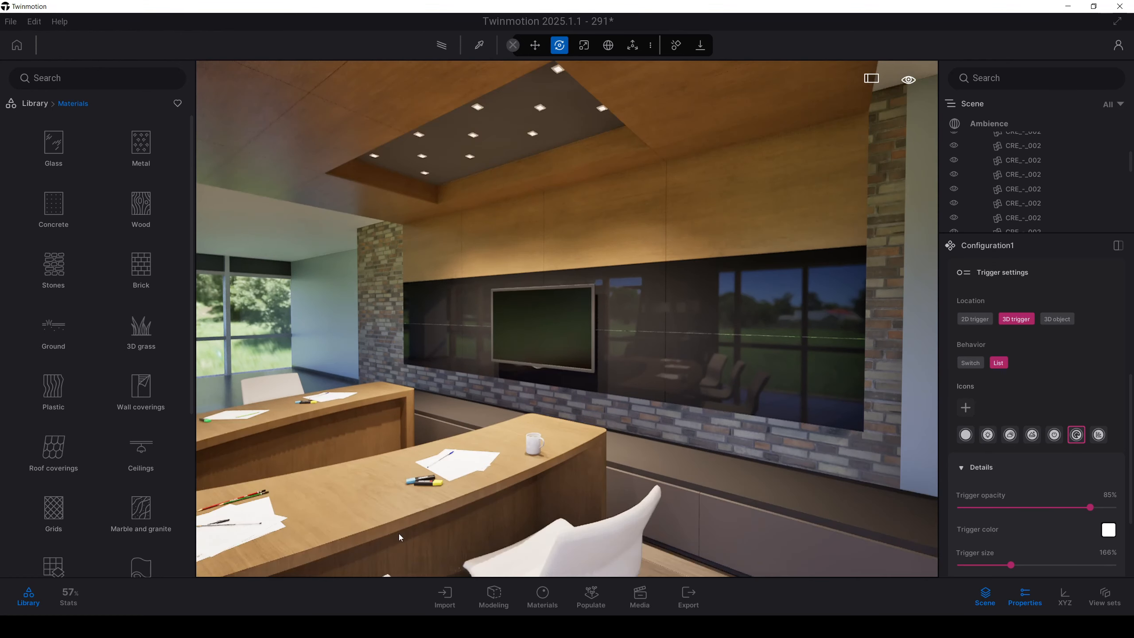
{"action": "left_click", "coordinate": [646, 597]}
{"action": "left_click", "coordinate": [648, 597]}
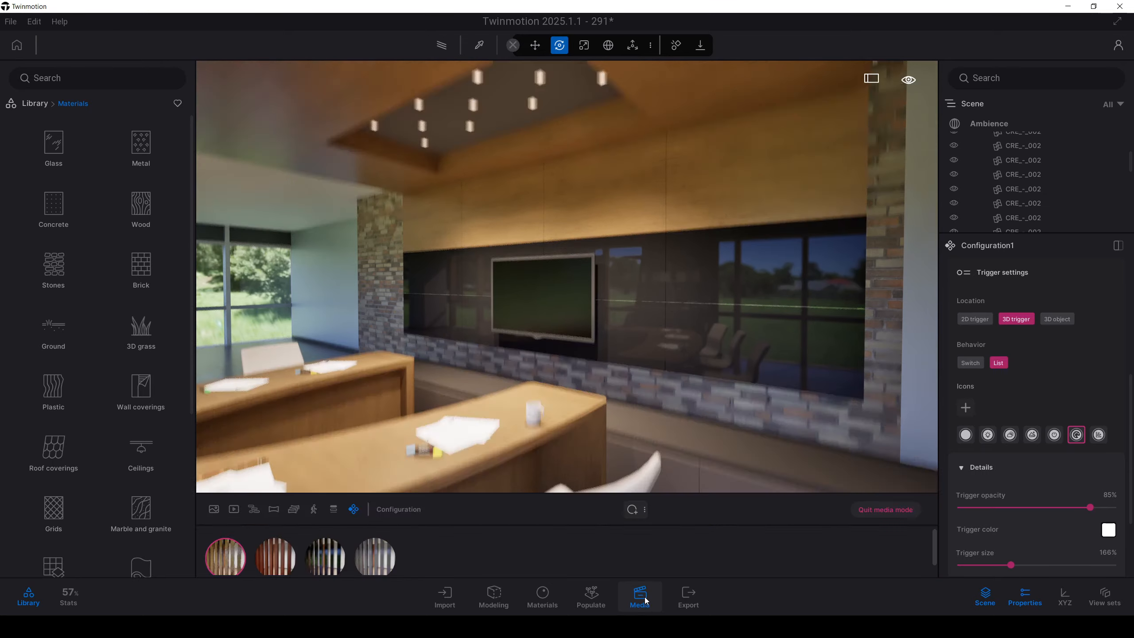
{"action": "left_click", "coordinate": [354, 420]}
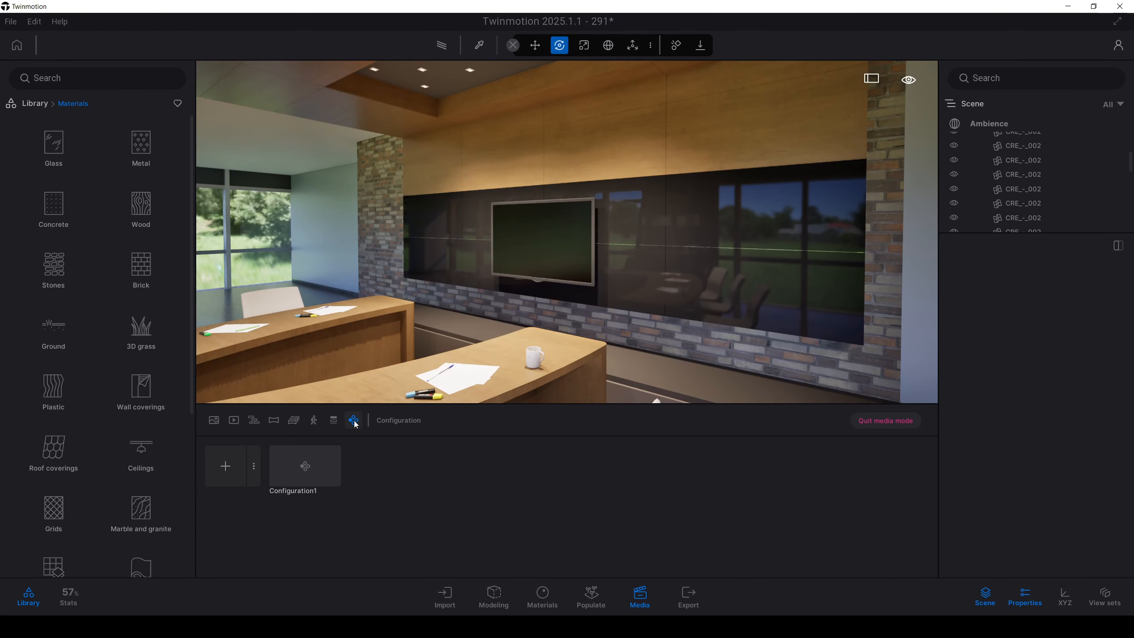
{"action": "left_click", "coordinate": [226, 466]}
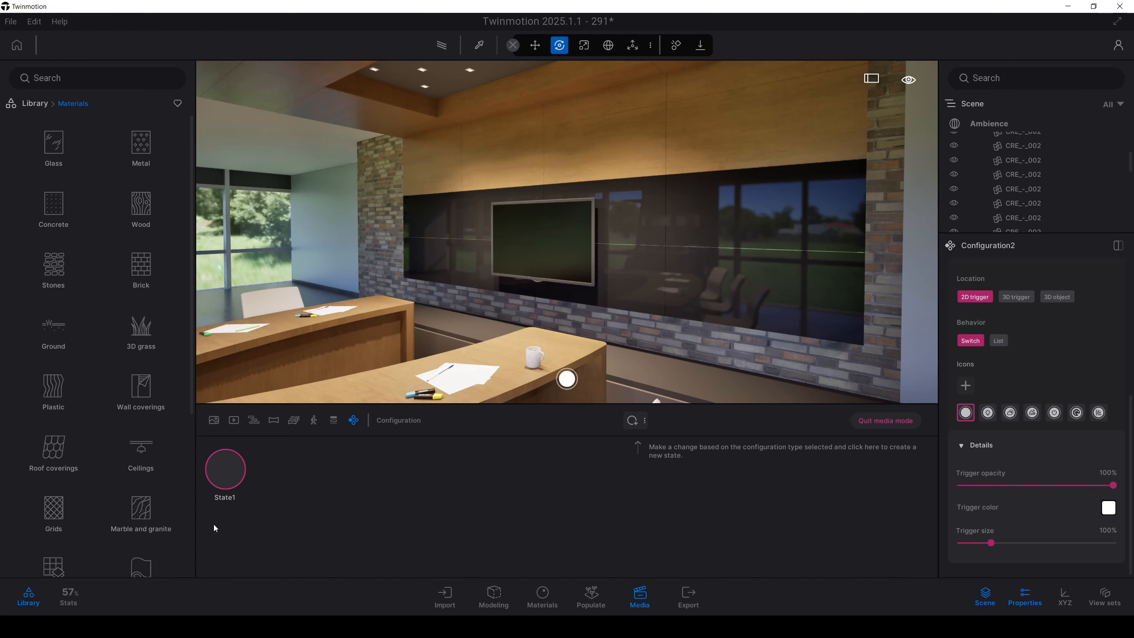
{"action": "left_click", "coordinate": [354, 421]}
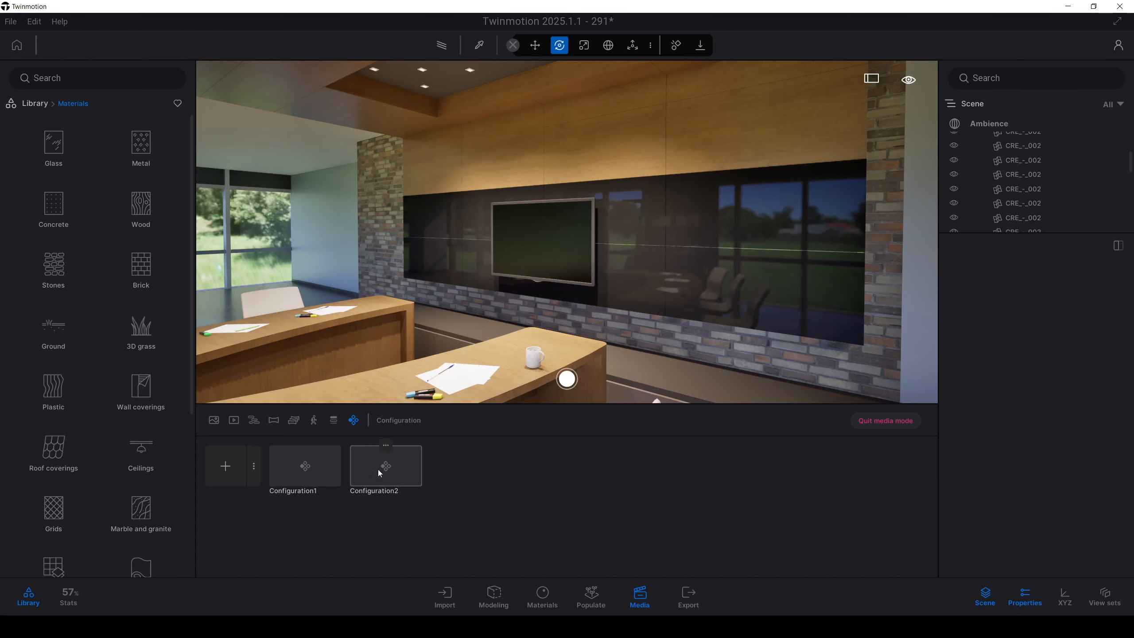
{"action": "left_click", "coordinate": [386, 445]}
{"action": "left_click", "coordinate": [382, 429]}
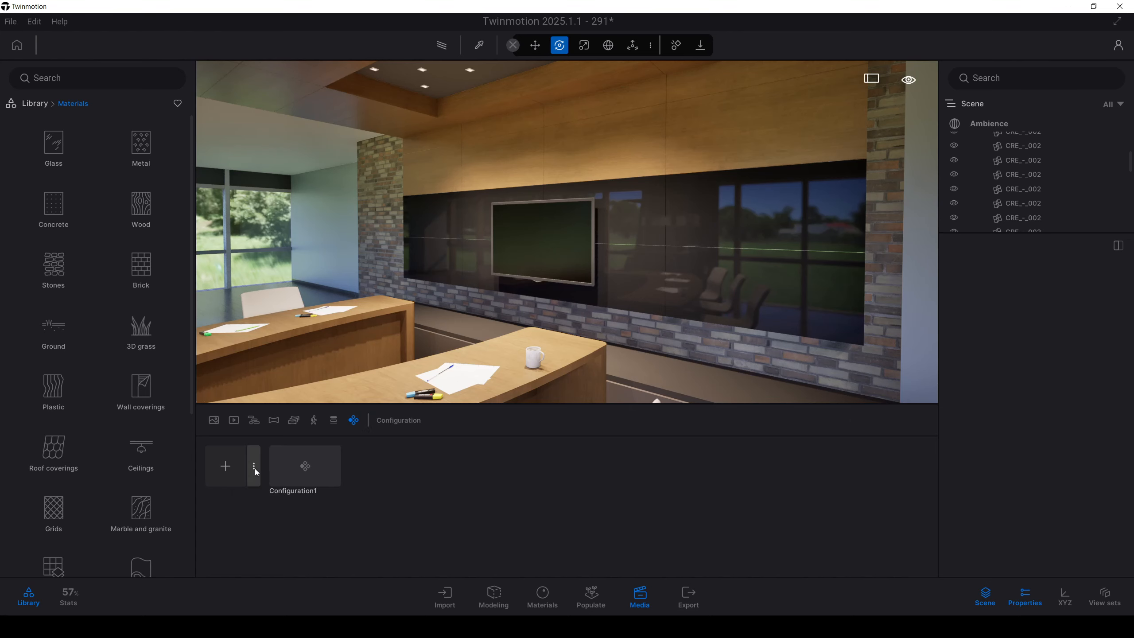
Step: Create a second configuration of the Material switch type and set its trigger location to 3D object
{"action": "left_click", "coordinate": [254, 469]}
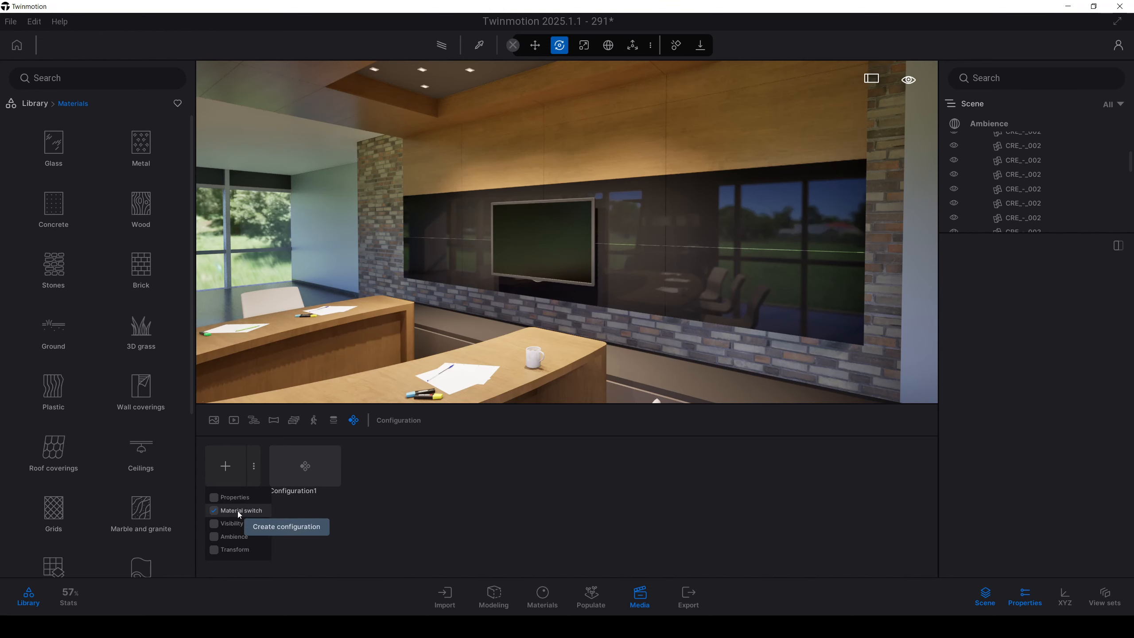
{"action": "left_click", "coordinate": [376, 527]}
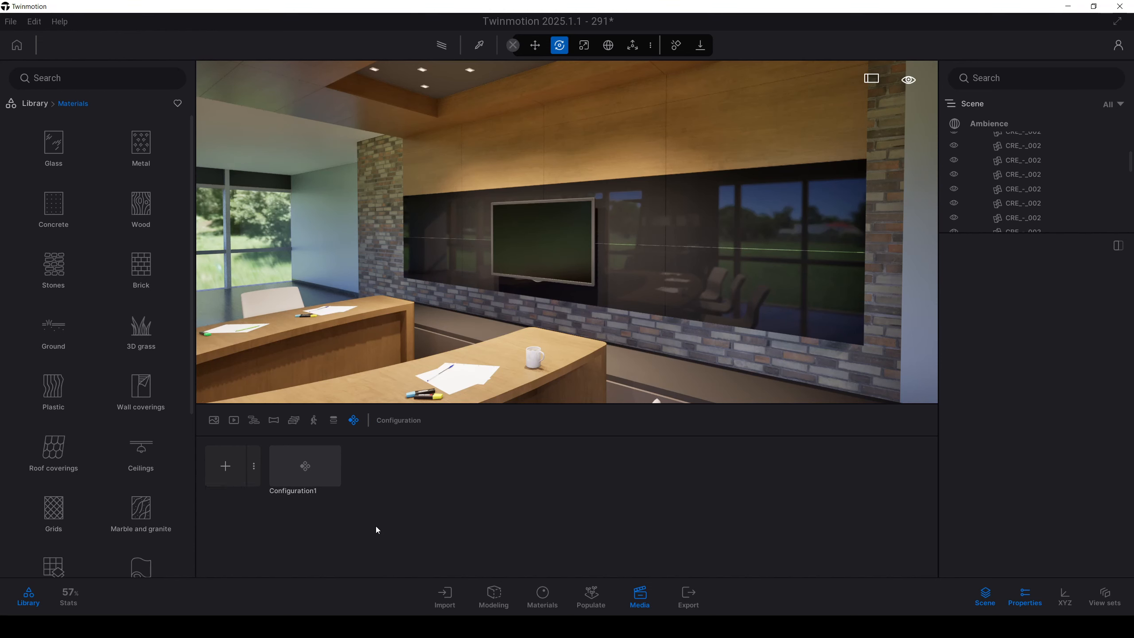
{"action": "left_click", "coordinate": [225, 466]}
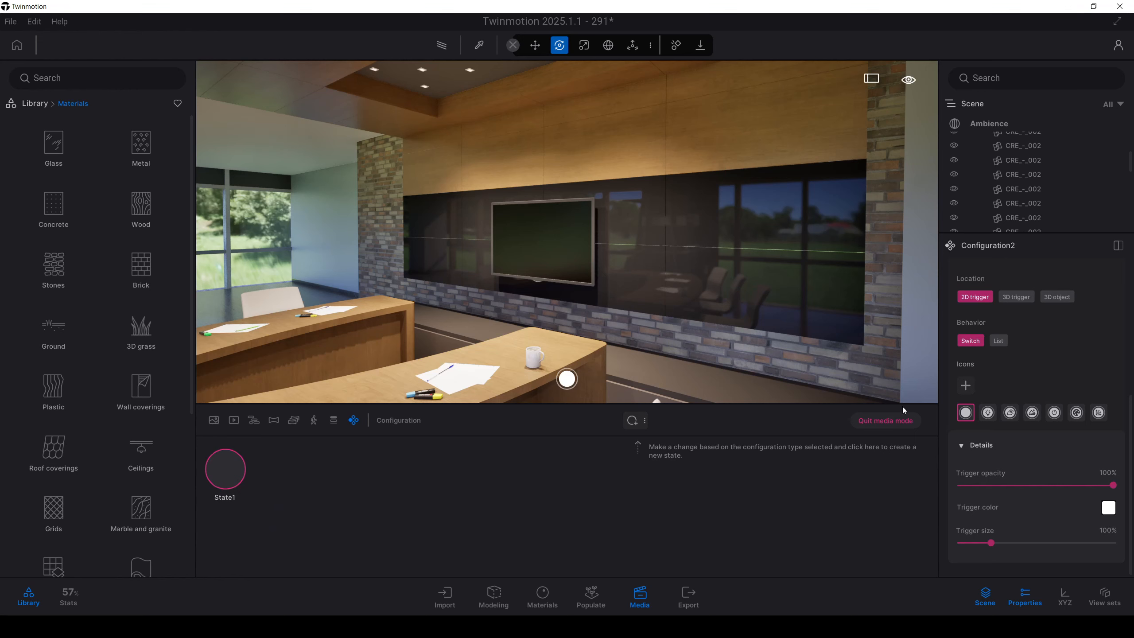
{"action": "scroll", "coordinate": [1040, 454], "scroll_direction": "up", "scroll_amount": 3}
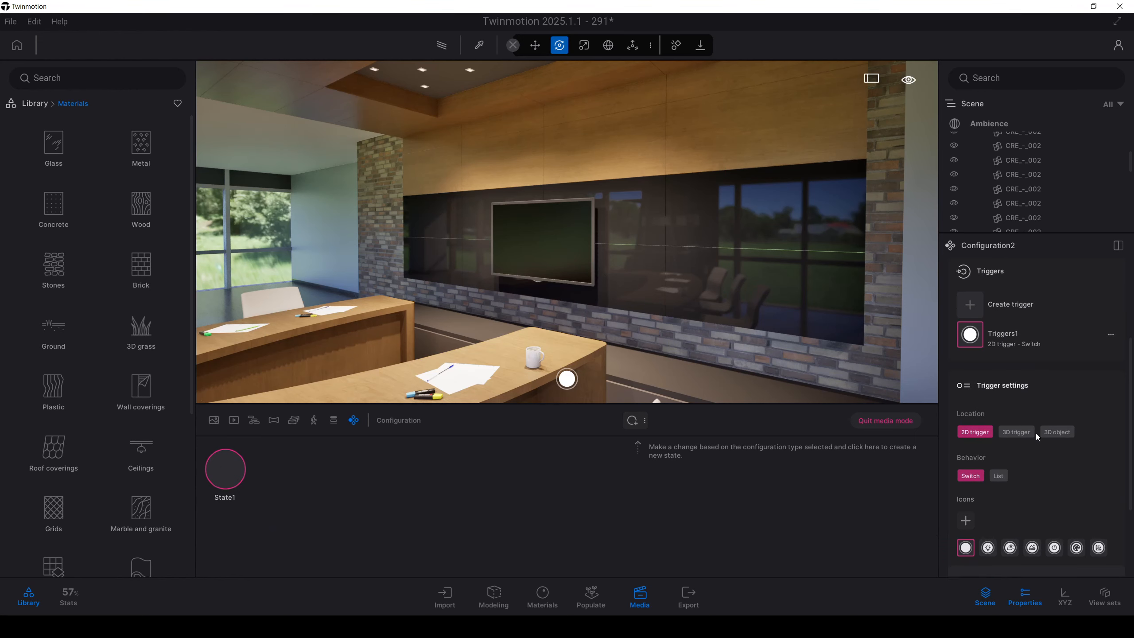
{"action": "left_click", "coordinate": [1047, 432]}
Step: Apply the Video sample material to the TV screen and add it as a second state of the configuration
{"action": "scroll", "coordinate": [97, 402], "scroll_direction": "down", "scroll_amount": 5}
{"action": "left_click", "coordinate": [53, 446]}
{"action": "left_click_drag", "start_coordinate": [54, 137], "coordinate": [543, 244]}
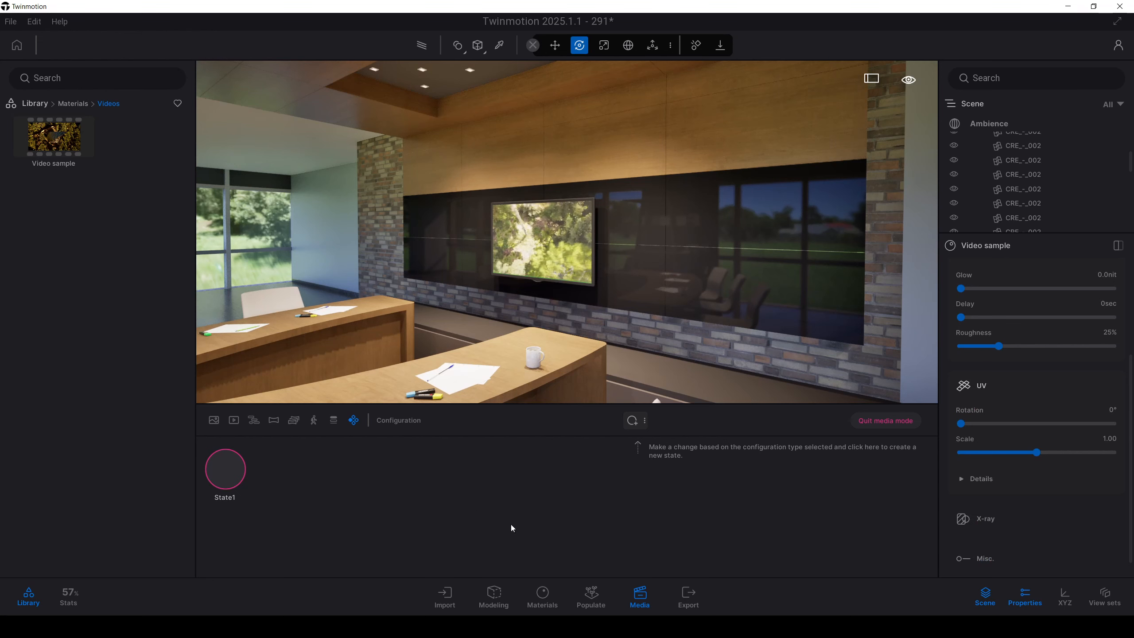
{"action": "left_click", "coordinate": [632, 420]}
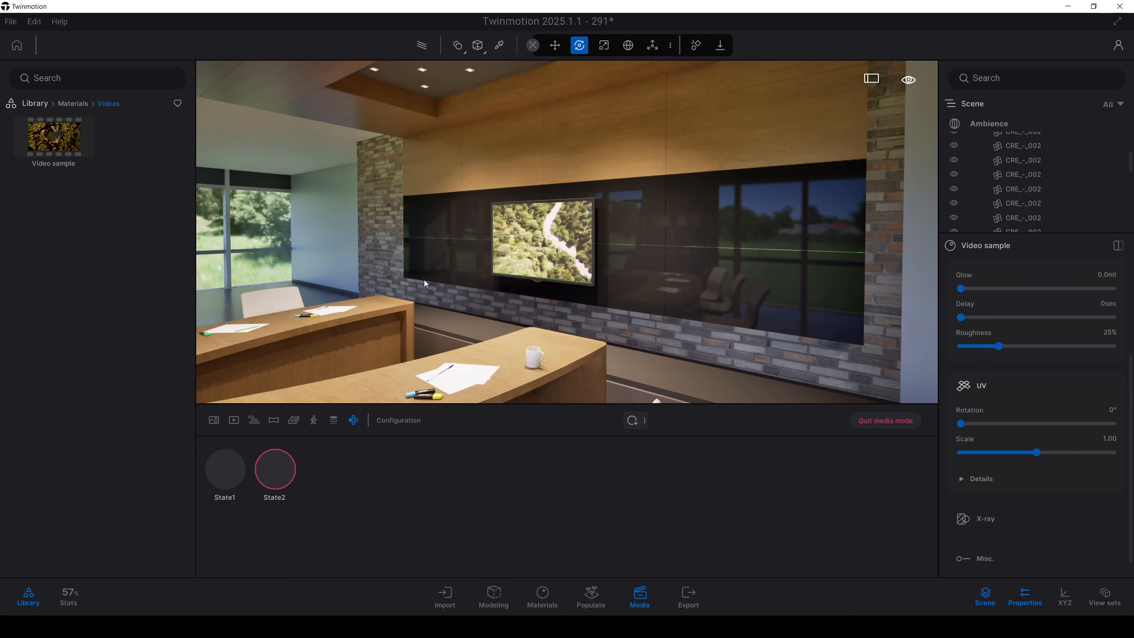
{"action": "left_click", "coordinate": [869, 80]}
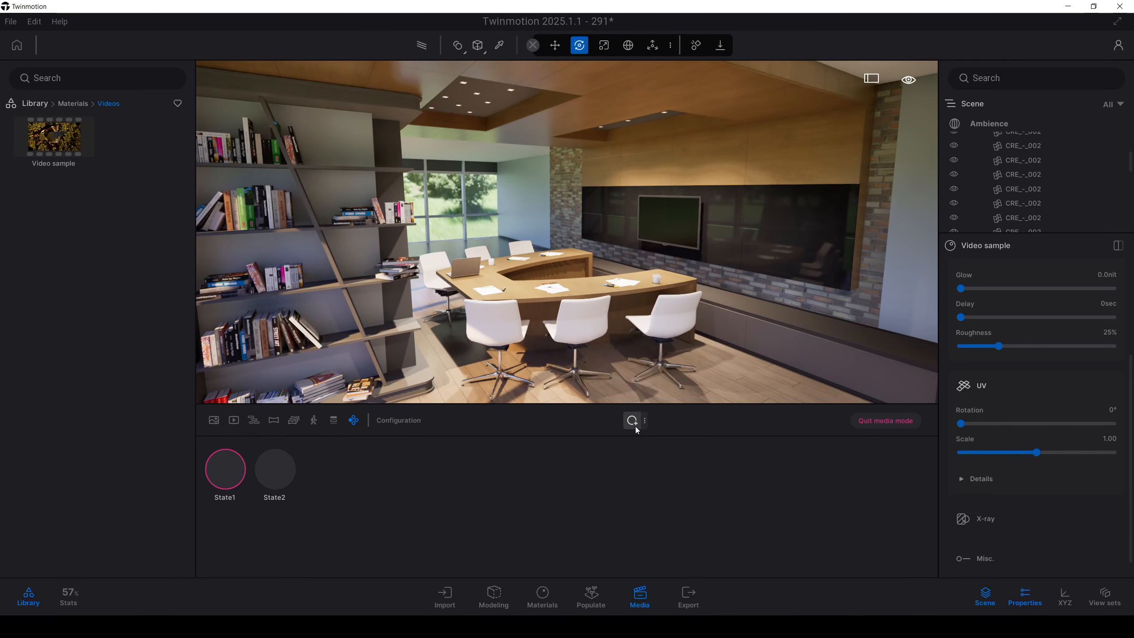
Step: Create a third configuration with Material switch turned off and Visibility enabled as its type
{"action": "left_click", "coordinate": [360, 422]}
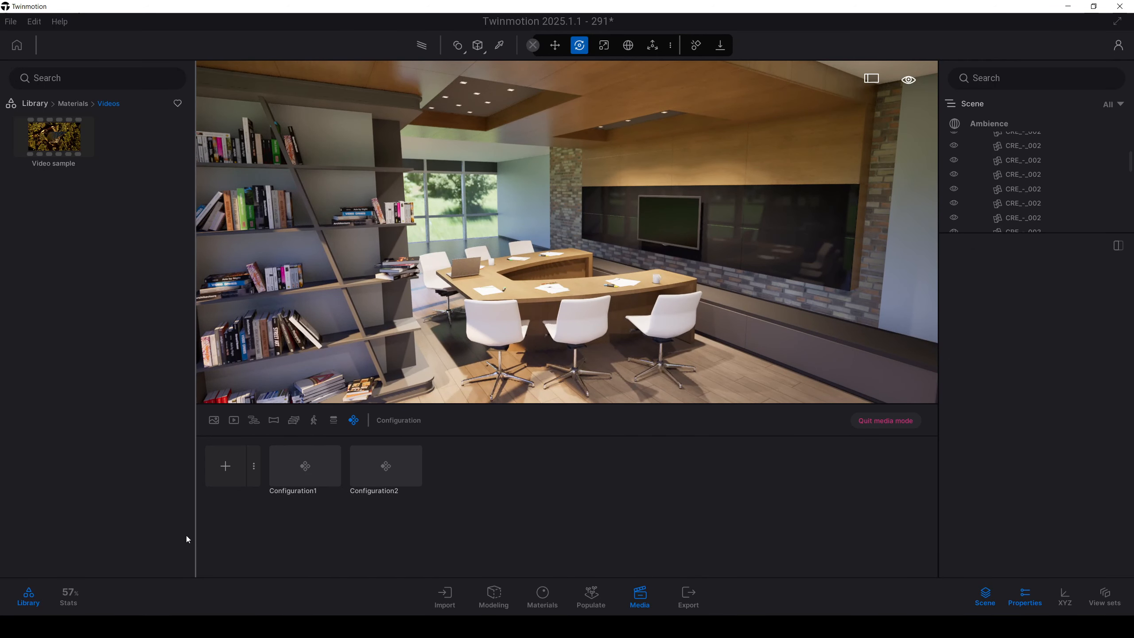
{"action": "left_click", "coordinate": [254, 466]}
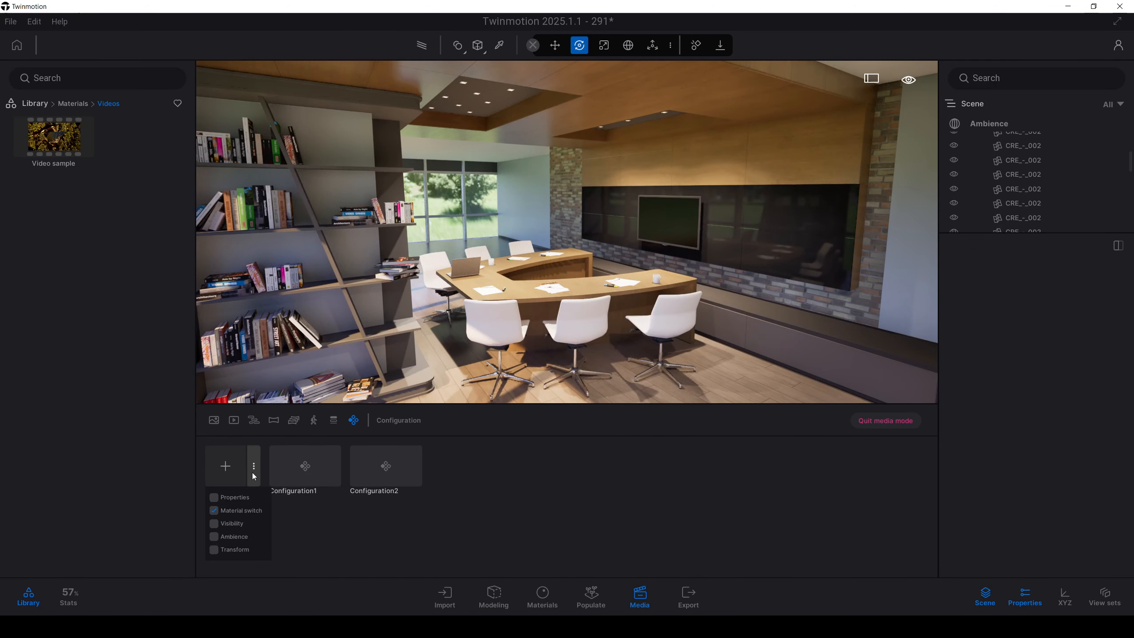
{"action": "left_click", "coordinate": [214, 524]}
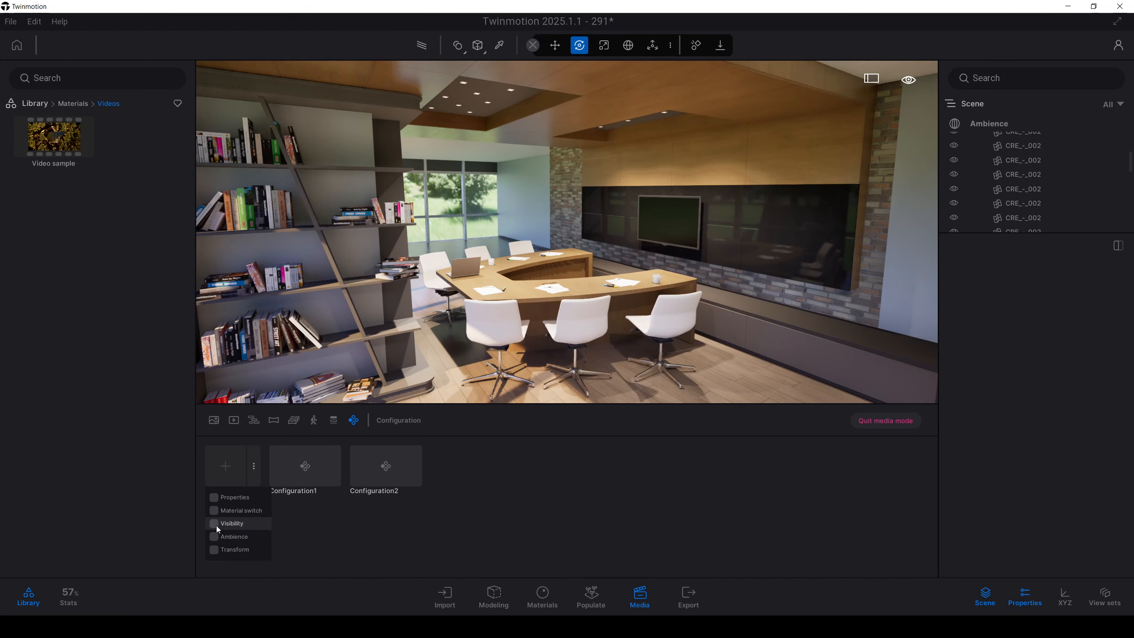
{"action": "left_click", "coordinate": [227, 467]}
{"action": "scroll", "coordinate": [1035, 421], "scroll_direction": "down", "scroll_amount": 3}
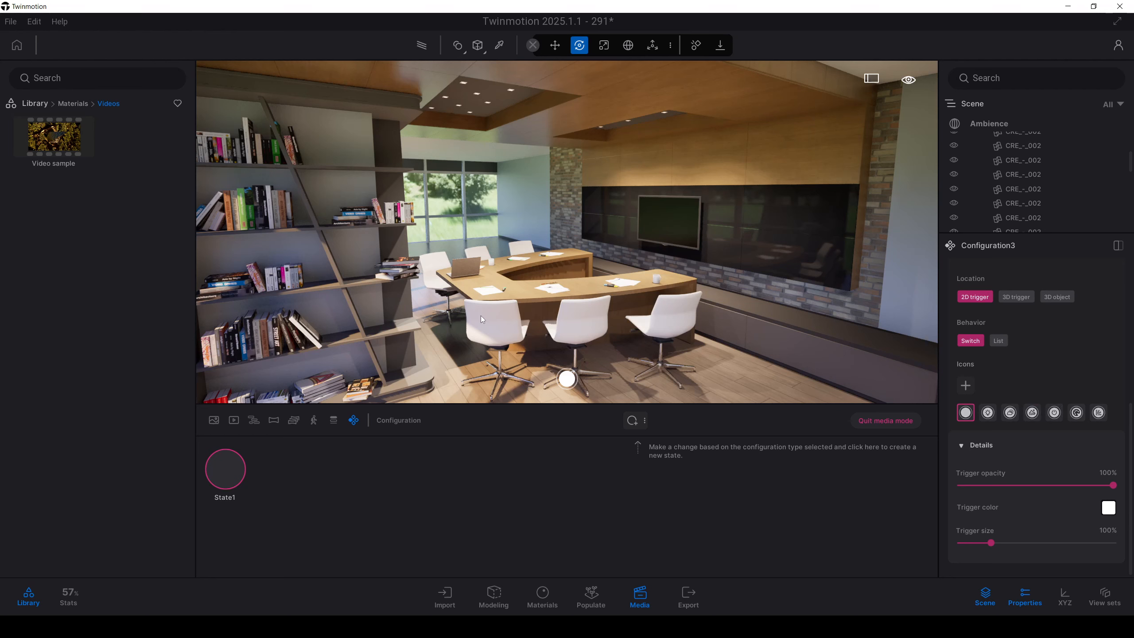
Step: Set the new configuration's trigger location to 3D trigger and position the trigger above the meeting table
{"action": "scroll", "coordinate": [1009, 459], "scroll_direction": "up", "scroll_amount": 3}
{"action": "scroll", "coordinate": [1009, 460], "scroll_direction": "up", "scroll_amount": 3}
{"action": "left_click", "coordinate": [1017, 509]}
{"action": "right_click_drag", "start_coordinate": [567, 232], "coordinate": [567, 268]}
{"action": "left_click_drag", "start_coordinate": [572, 174], "coordinate": [572, 96]}
{"action": "right_click_drag", "start_coordinate": [572, 96], "coordinate": [581, 71]}
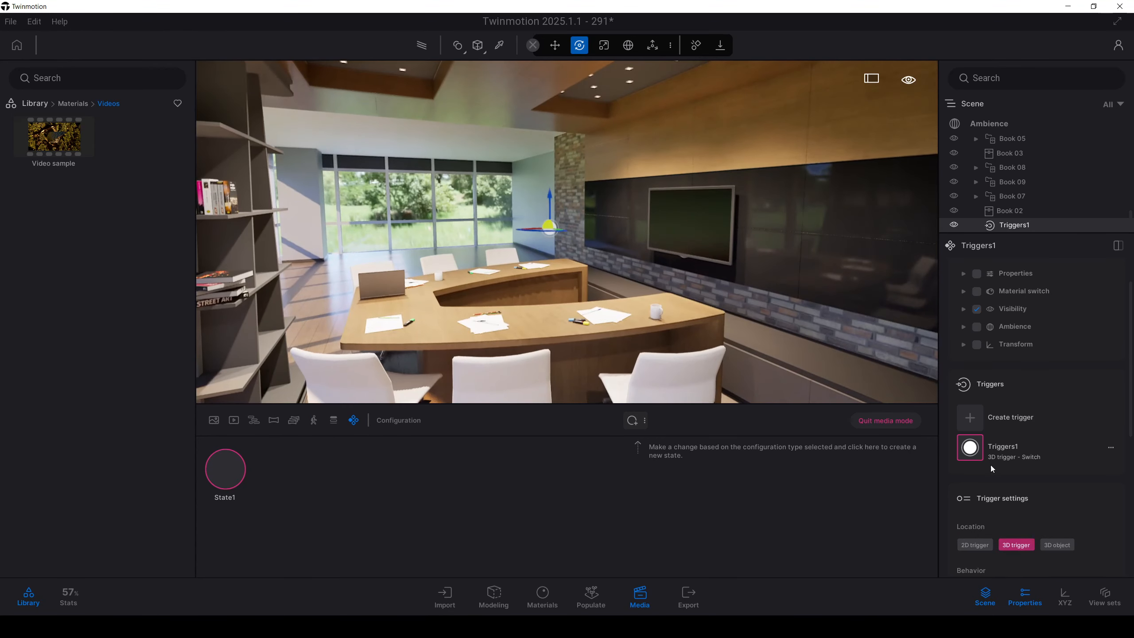
Step: Set the 3D trigger's opacity to 60% and its size to 164%
{"action": "scroll", "coordinate": [1046, 496], "scroll_direction": "down", "scroll_amount": 3}
{"action": "scroll", "coordinate": [1046, 492], "scroll_direction": "down", "scroll_amount": 5}
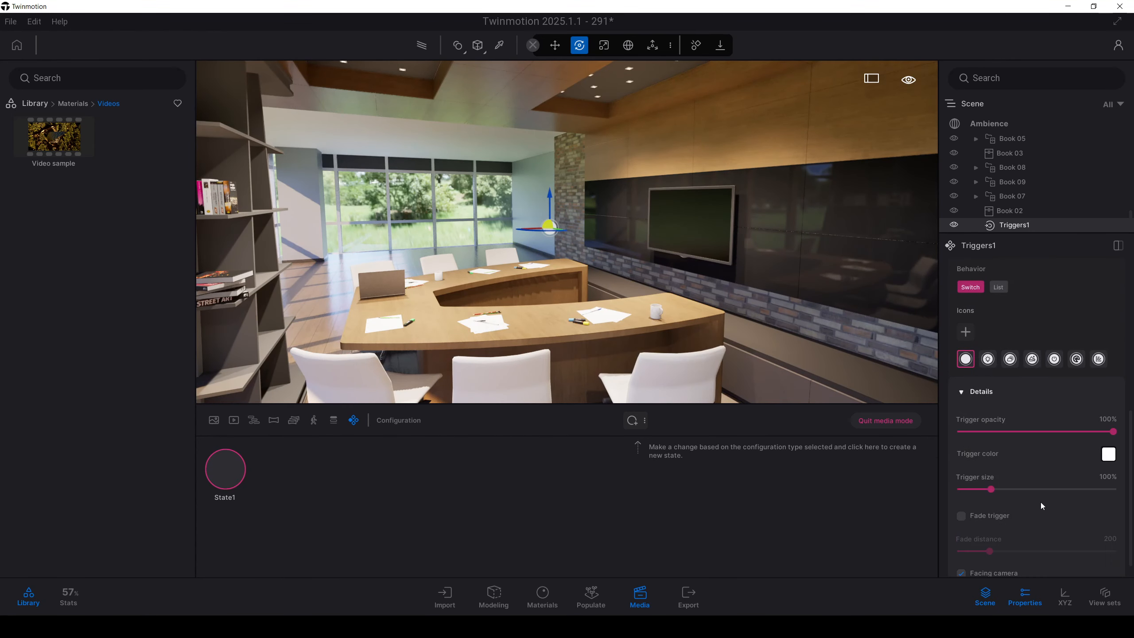
{"action": "right_click_drag", "start_coordinate": [491, 245], "coordinate": [629, 266]}
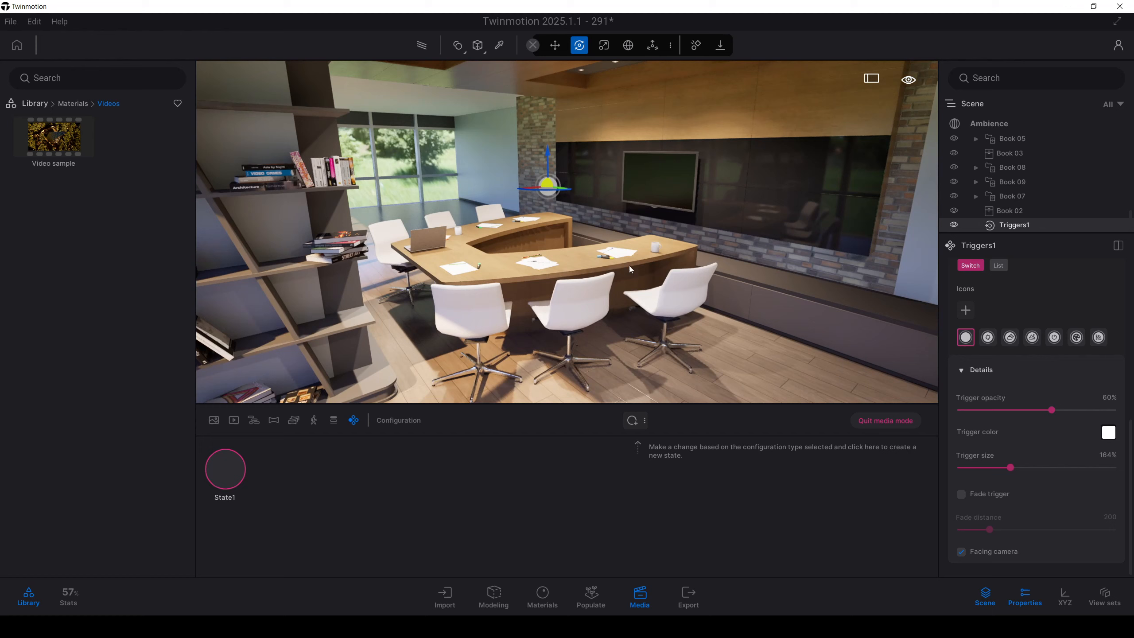
Step: Select all six Sense chairs around the meeting table and paste duplicates of them into the Scene graph using the Copy option
{"action": "left_click", "coordinate": [583, 305]}
{"action": "left_click", "coordinate": [674, 303], "text": "ctrl"}
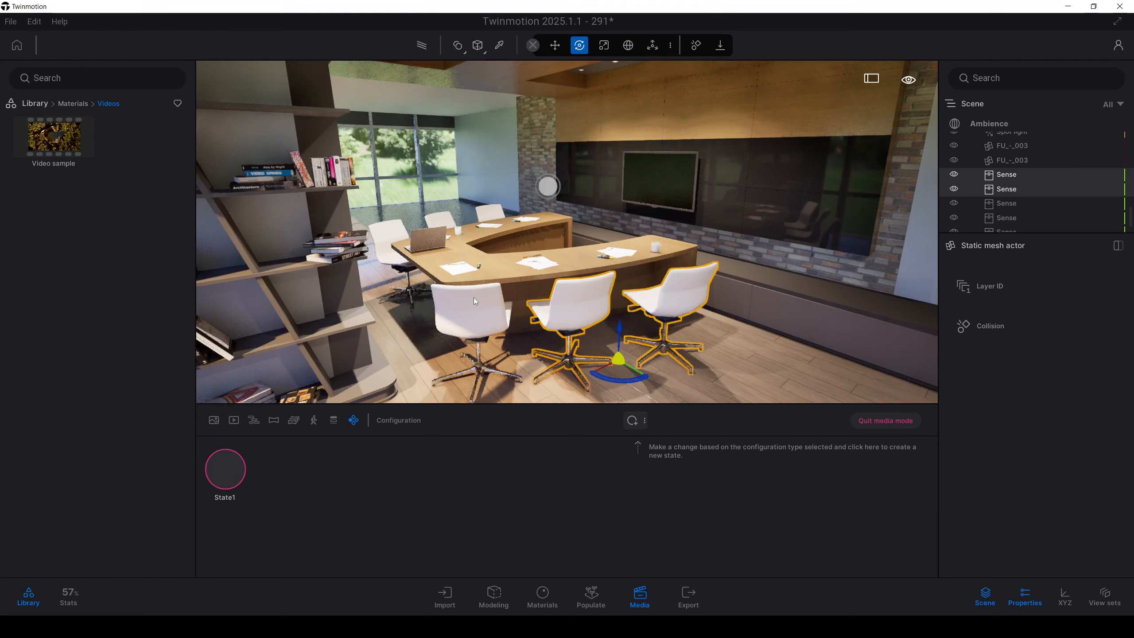
{"action": "left_click", "coordinate": [473, 298], "text": "ctrl"}
{"action": "left_click", "coordinate": [445, 217], "text": "ctrl"}
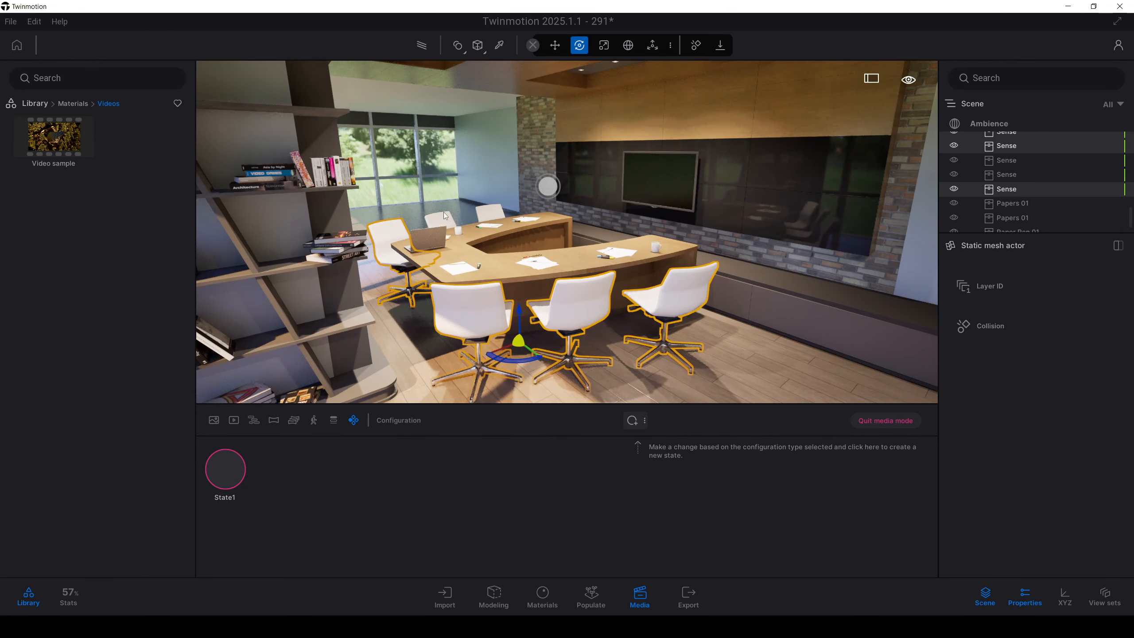
{"action": "left_click", "coordinate": [498, 212], "text": "ctrl"}
{"action": "scroll", "coordinate": [1007, 222], "scroll_direction": "up", "scroll_amount": 1}
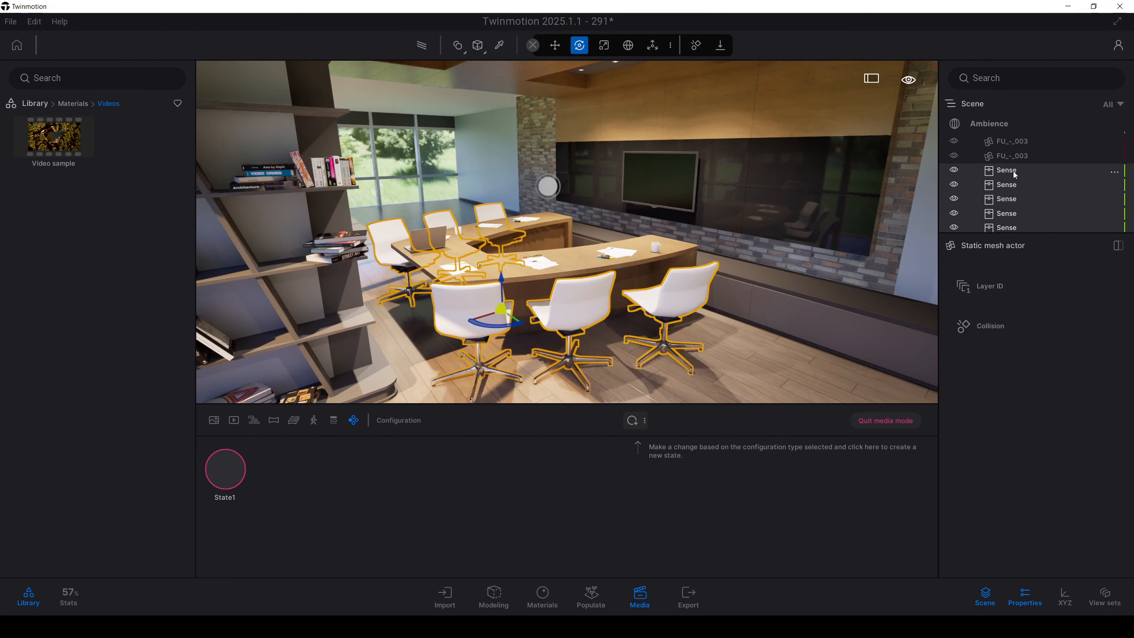
{"action": "scroll", "coordinate": [1007, 173], "scroll_direction": "down", "scroll_amount": 1}
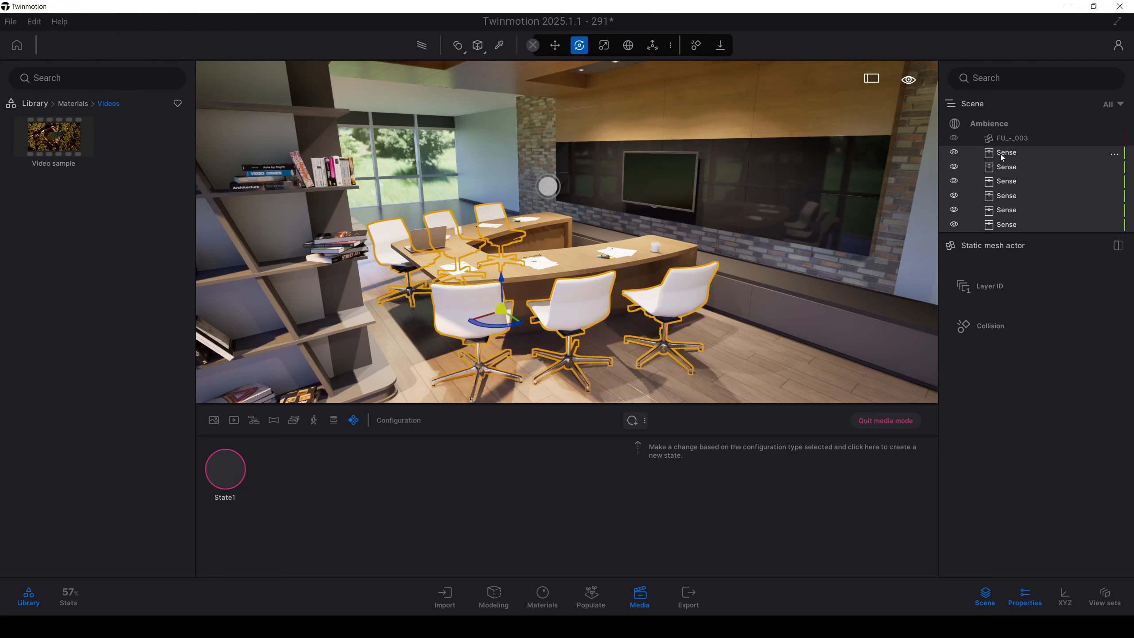
{"action": "mouse_move", "coordinate": [1001, 153]}
{"action": "left_mouse_down"}
{"action": "mouse_move", "coordinate": [1014, 147]}
{"action": "mouse_move", "coordinate": [1012, 173]}
{"action": "left_mouse_up"}
{"action": "scroll", "coordinate": [982, 197], "scroll_direction": "down", "scroll_amount": 1}
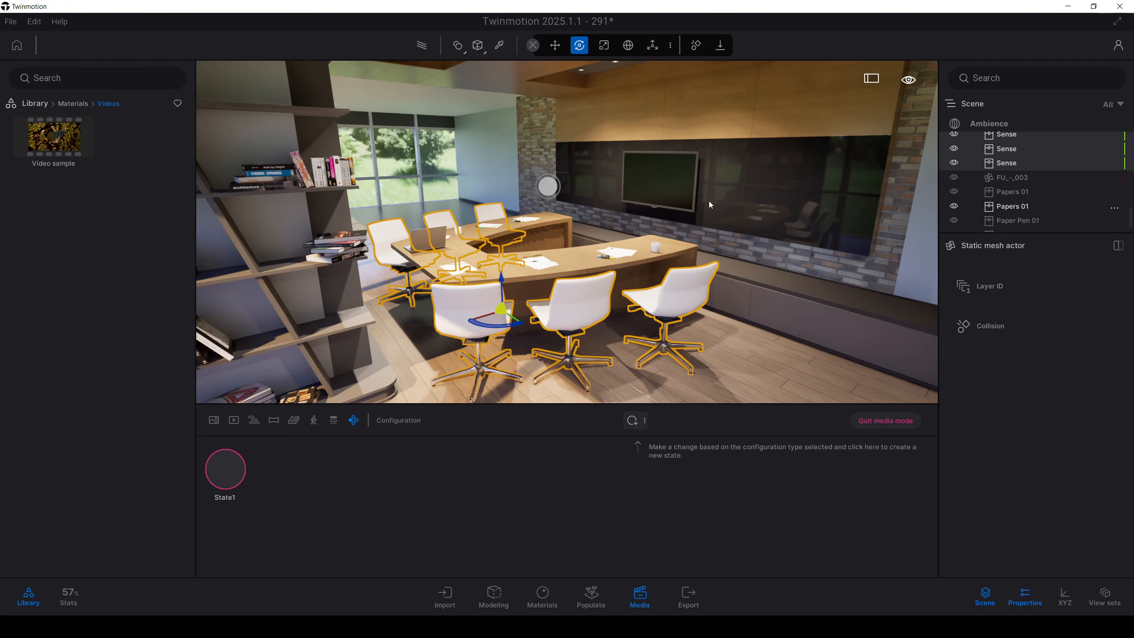
{"action": "scroll", "coordinate": [997, 201], "scroll_direction": "up", "scroll_amount": 3}
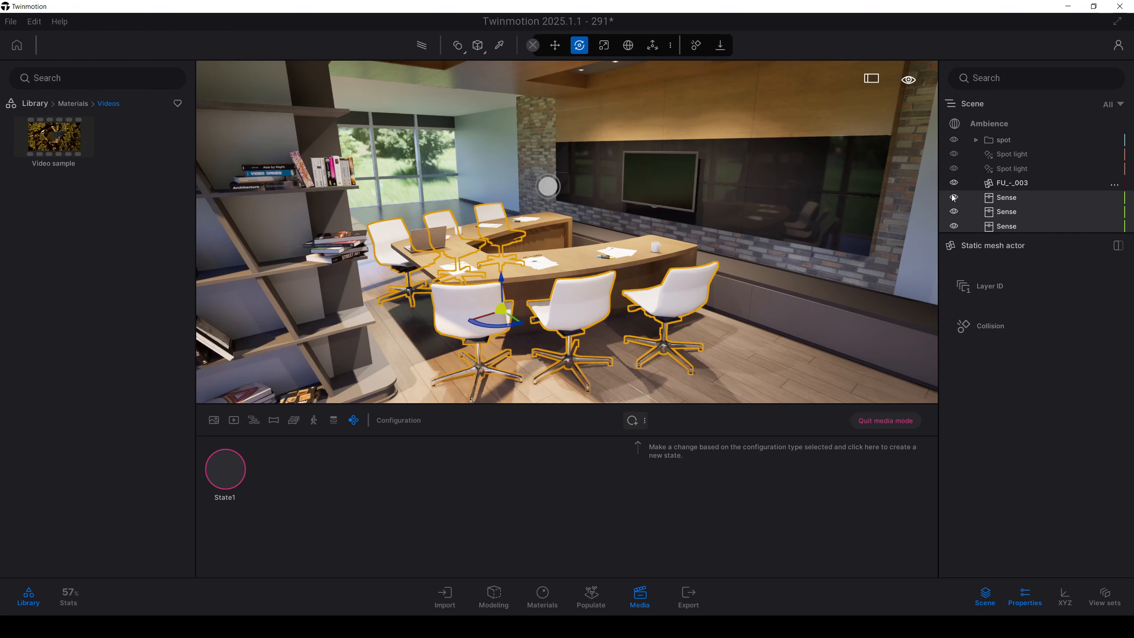
{"action": "scroll", "coordinate": [999, 186], "scroll_direction": "down", "scroll_amount": 4}
{"action": "right_click", "coordinate": [999, 170]}
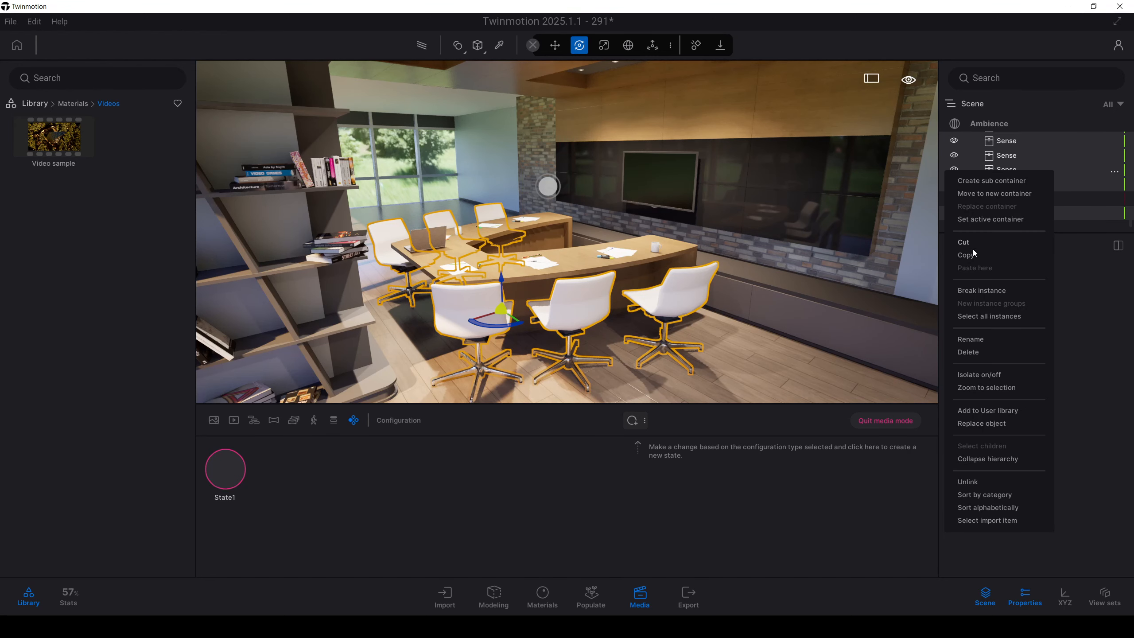
{"action": "scroll", "coordinate": [1024, 176], "scroll_direction": "down", "scroll_amount": 8}
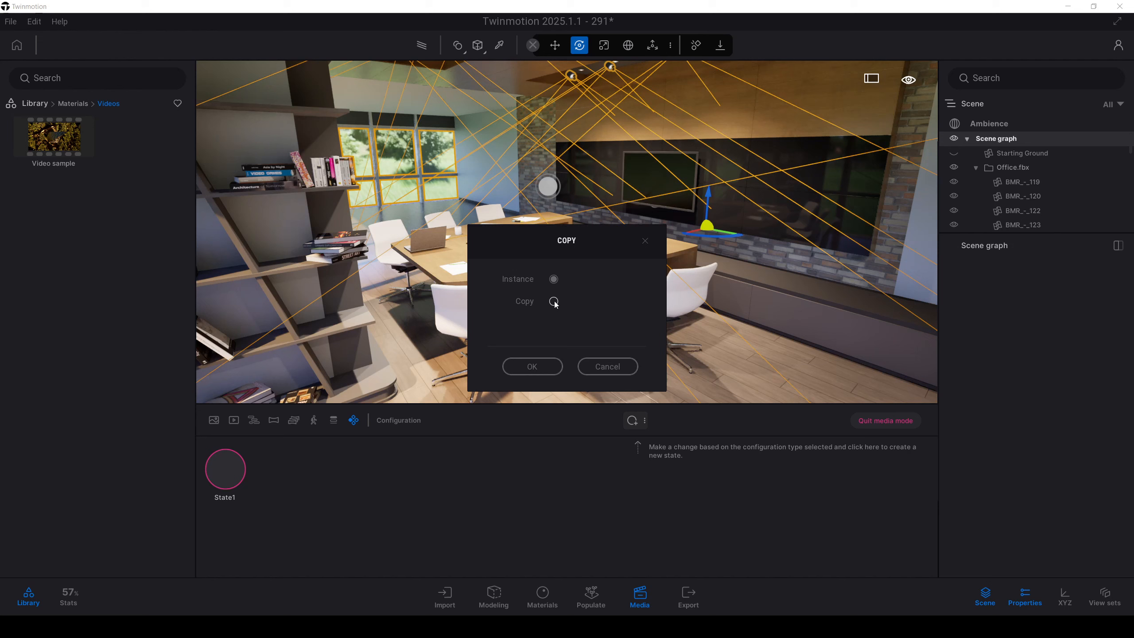
{"action": "left_click", "coordinate": [544, 364]}
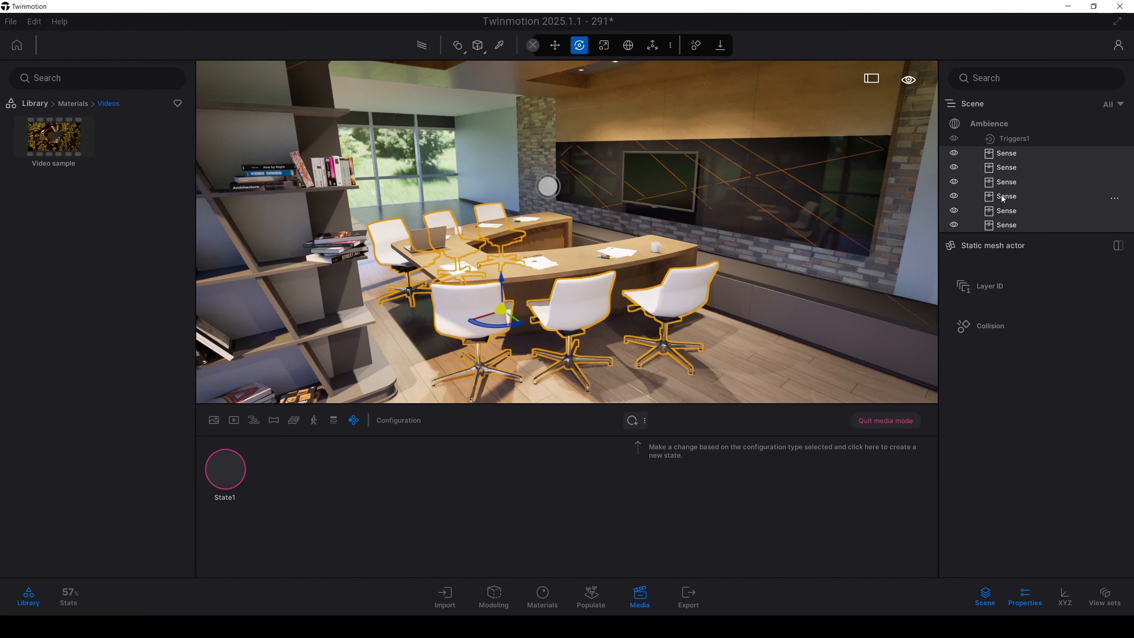
Step: Replace the six duplicated Sense chairs with the Direct chair from the library's office chairs
{"action": "right_click", "coordinate": [1005, 168]}
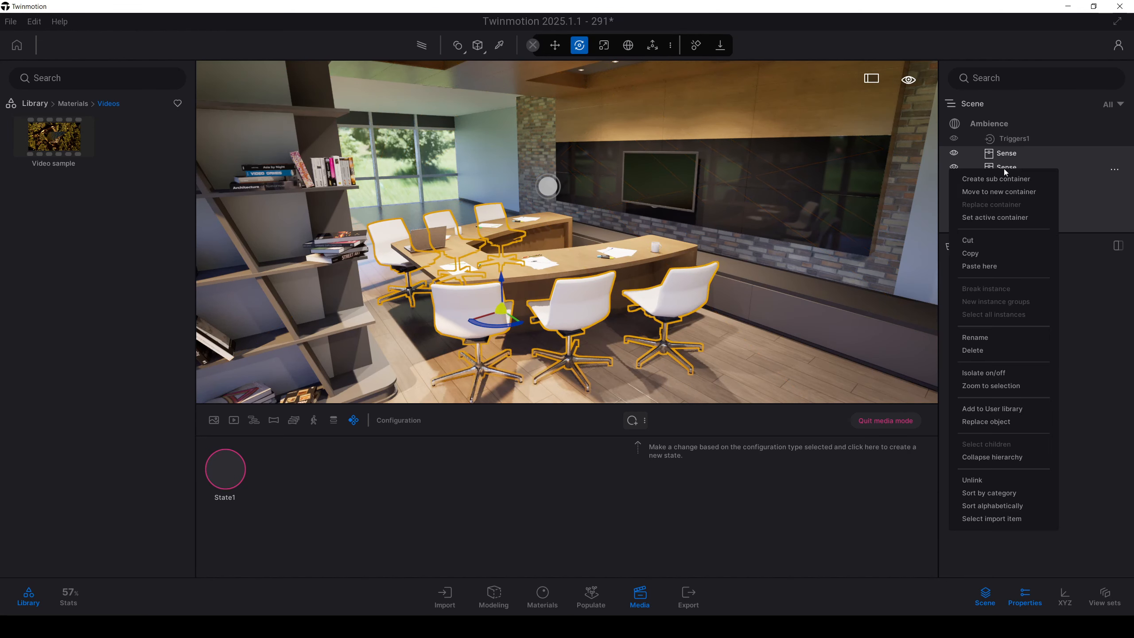
{"action": "left_click", "coordinate": [986, 421]}
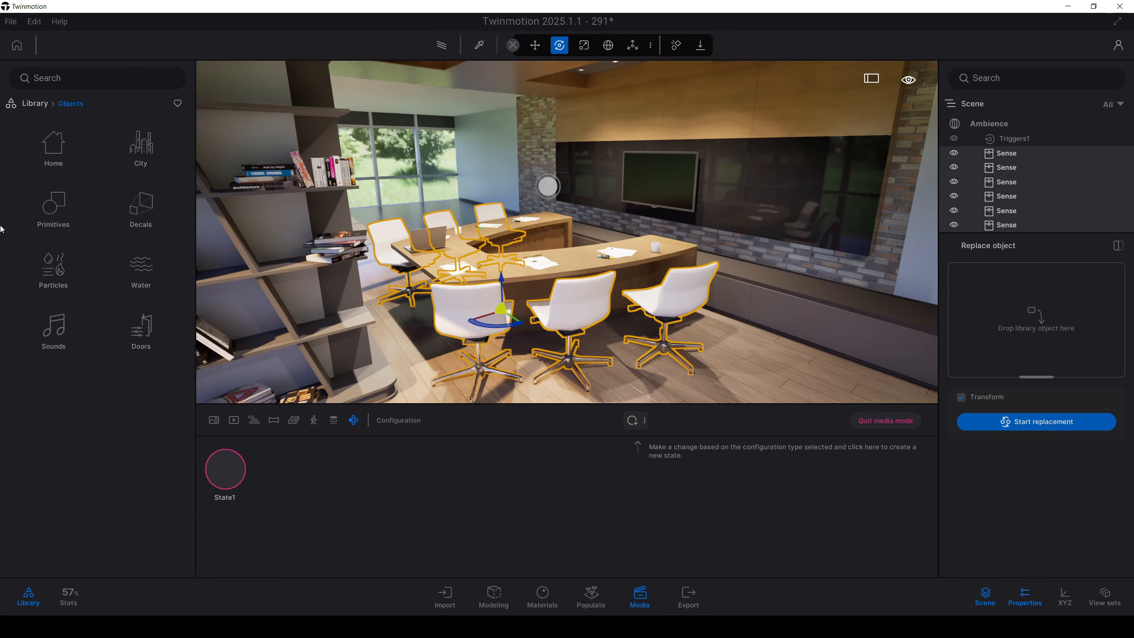
{"action": "left_click", "coordinate": [48, 150]}
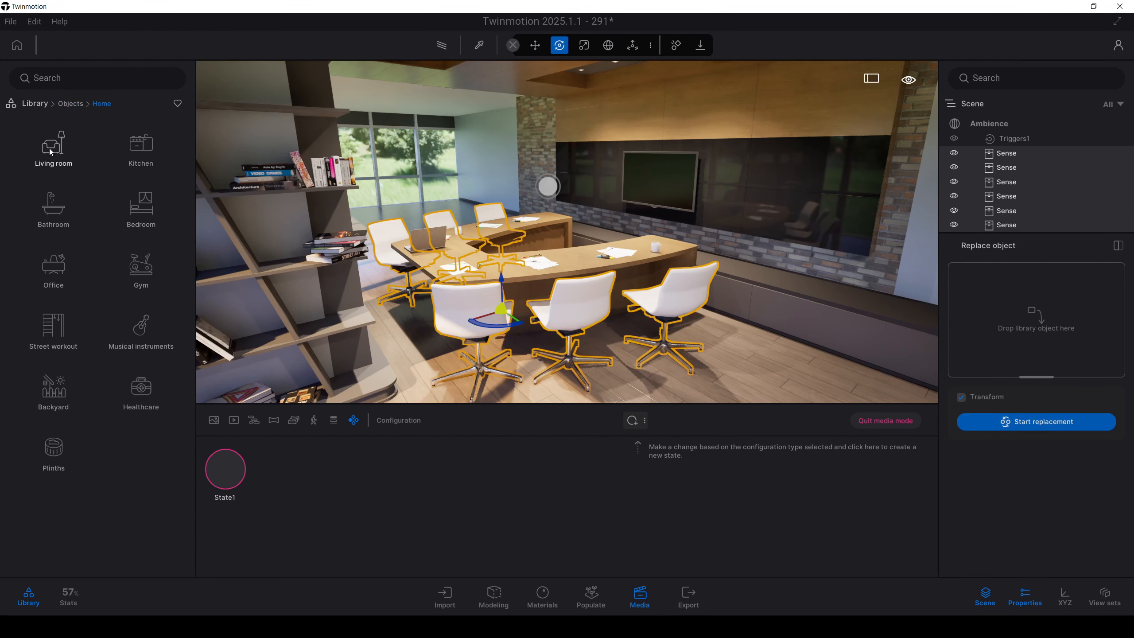
{"action": "left_click", "coordinate": [54, 268]}
{"action": "left_click", "coordinate": [54, 148]}
{"action": "left_click_drag", "start_coordinate": [140, 206], "coordinate": [991, 334]}
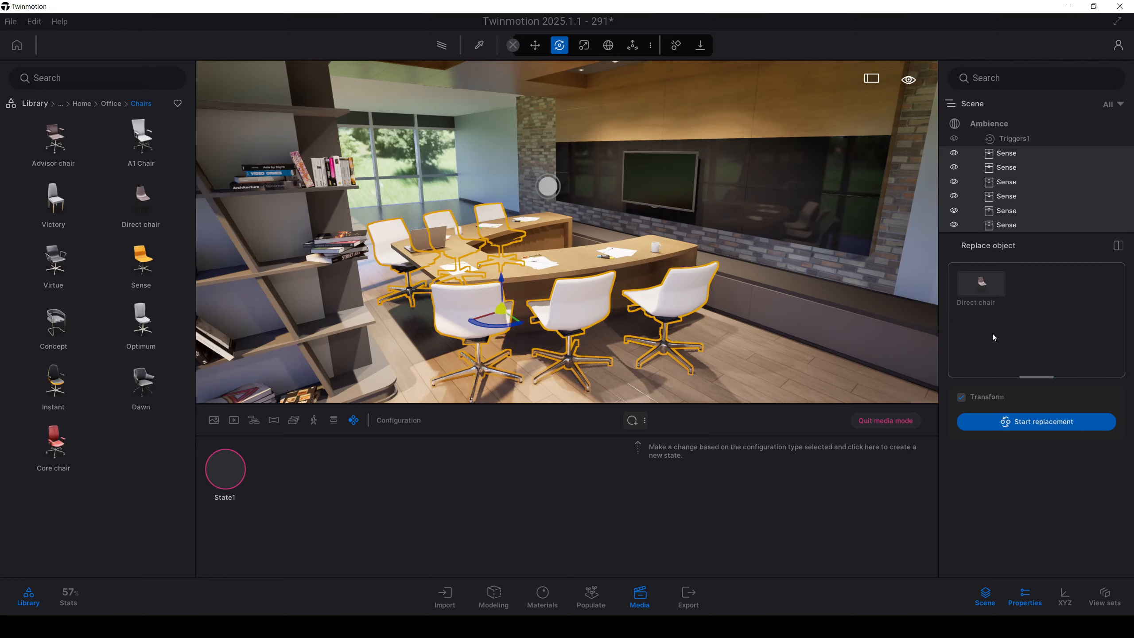
{"action": "left_click", "coordinate": [995, 421]}
{"action": "key", "text": "w"}
{"action": "right_click_drag", "start_coordinate": [661, 268], "coordinate": [634, 228]}
{"action": "key", "text": "s"}
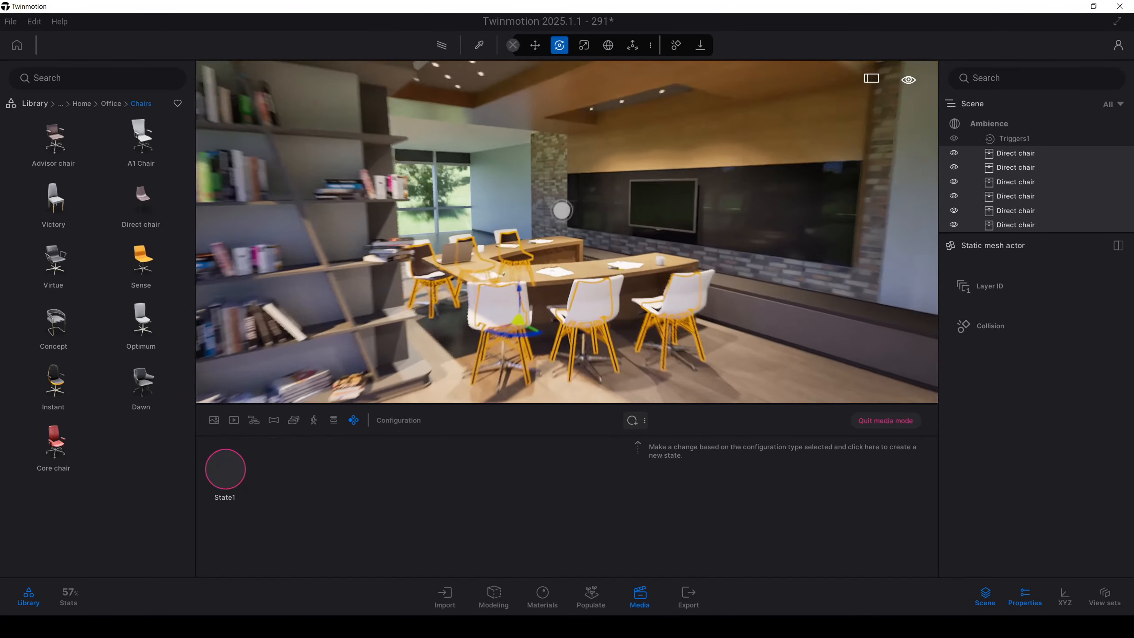
Step: Select all six Sense chairs around the meeting table and hide them, leaving the Direct chairs shown
{"action": "key", "text": "ctrl+z"}
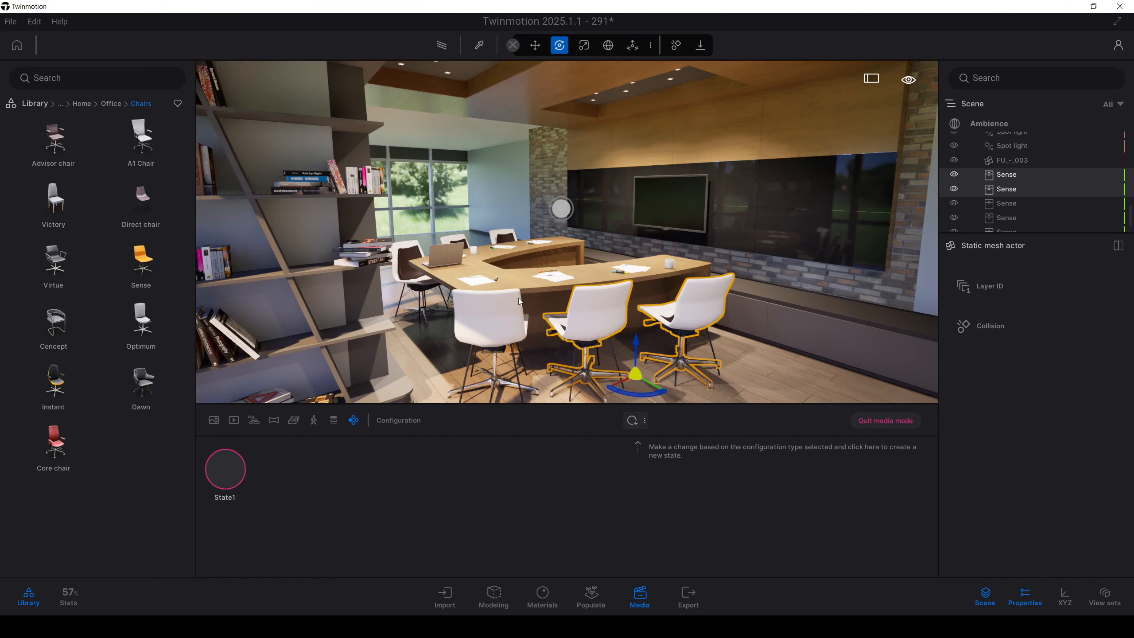
{"action": "left_click", "coordinate": [430, 243]}
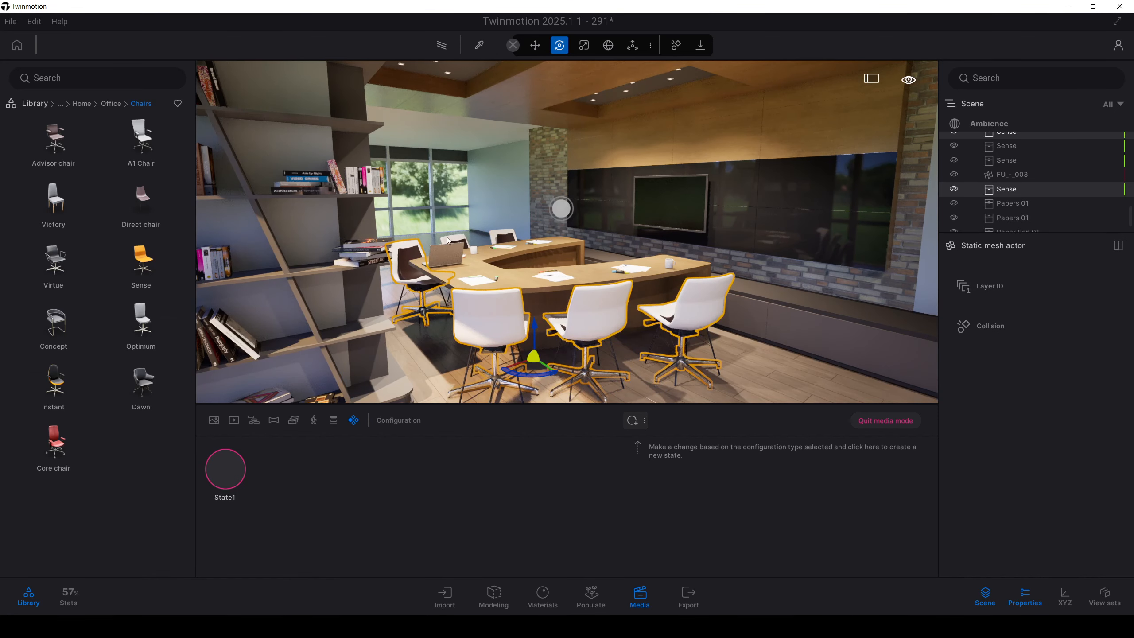
{"action": "key", "text": "ctrl+z"}
{"action": "left_click", "coordinate": [497, 235], "text": "ctrl"}
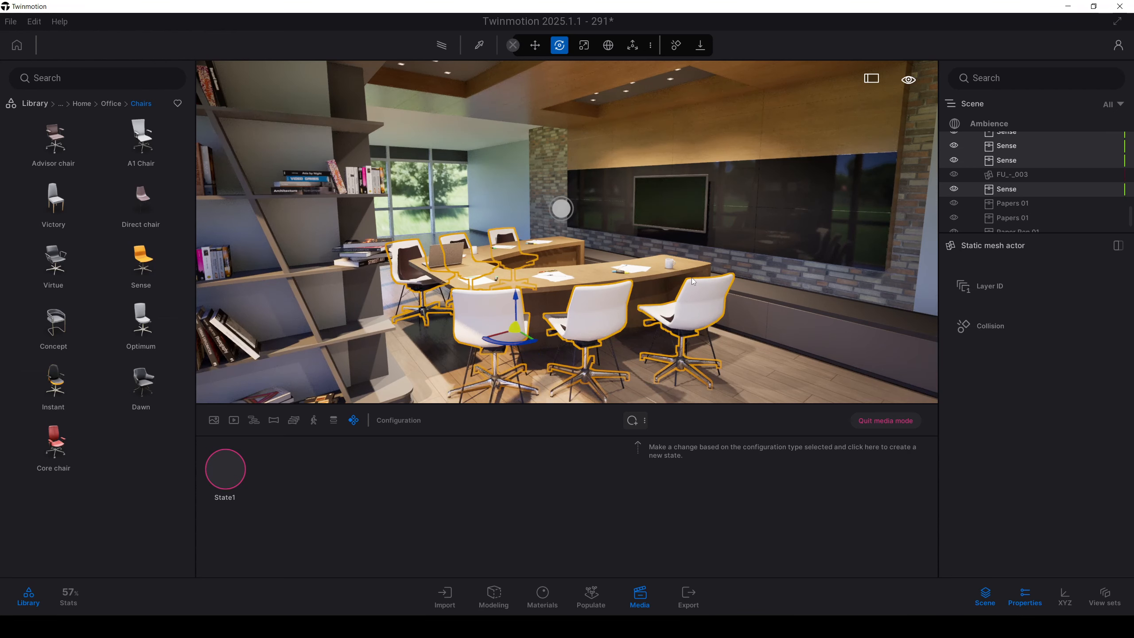
{"action": "left_click", "coordinate": [954, 189]}
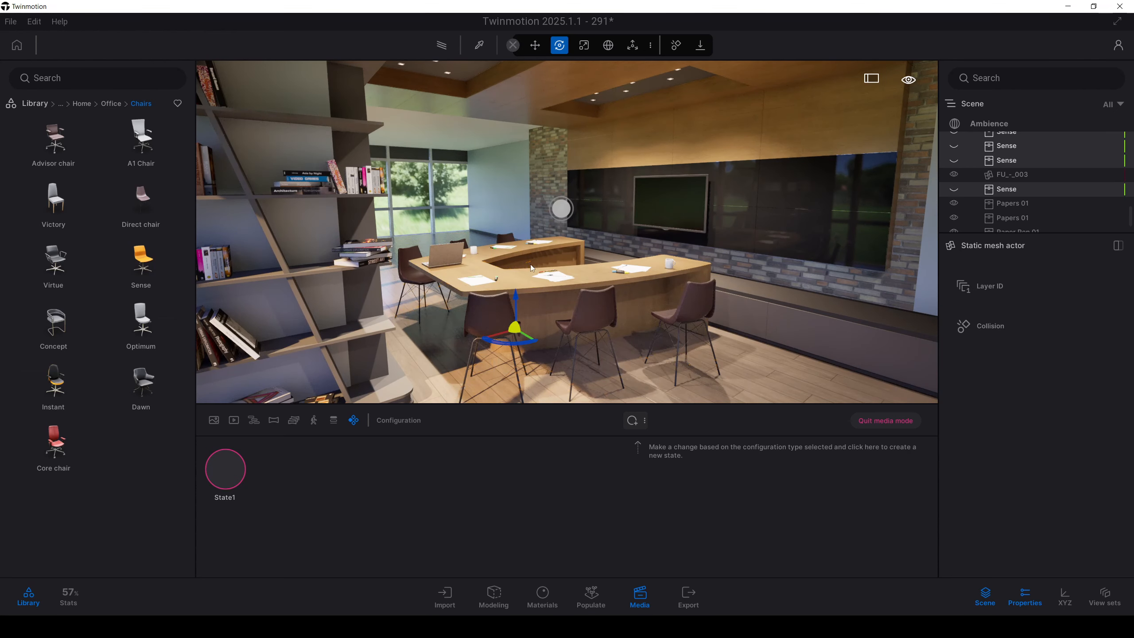
Step: Create a new configuration state with the Sense chairs hidden, and hide the six Direct chairs in State1
{"action": "key", "text": "Down"}
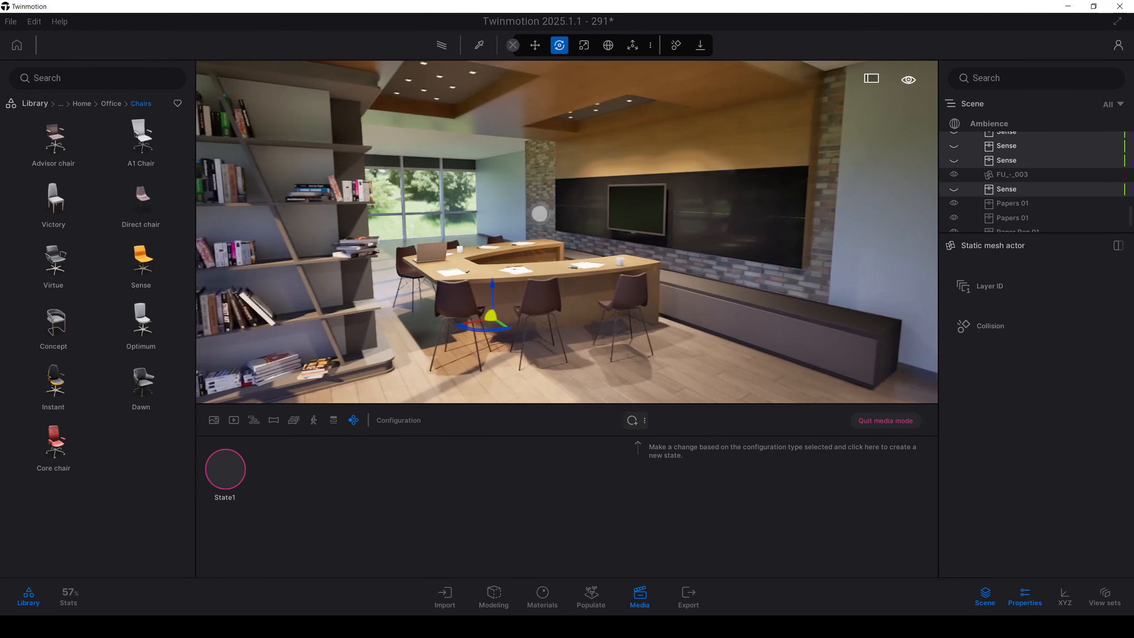
{"action": "left_click", "coordinate": [632, 420]}
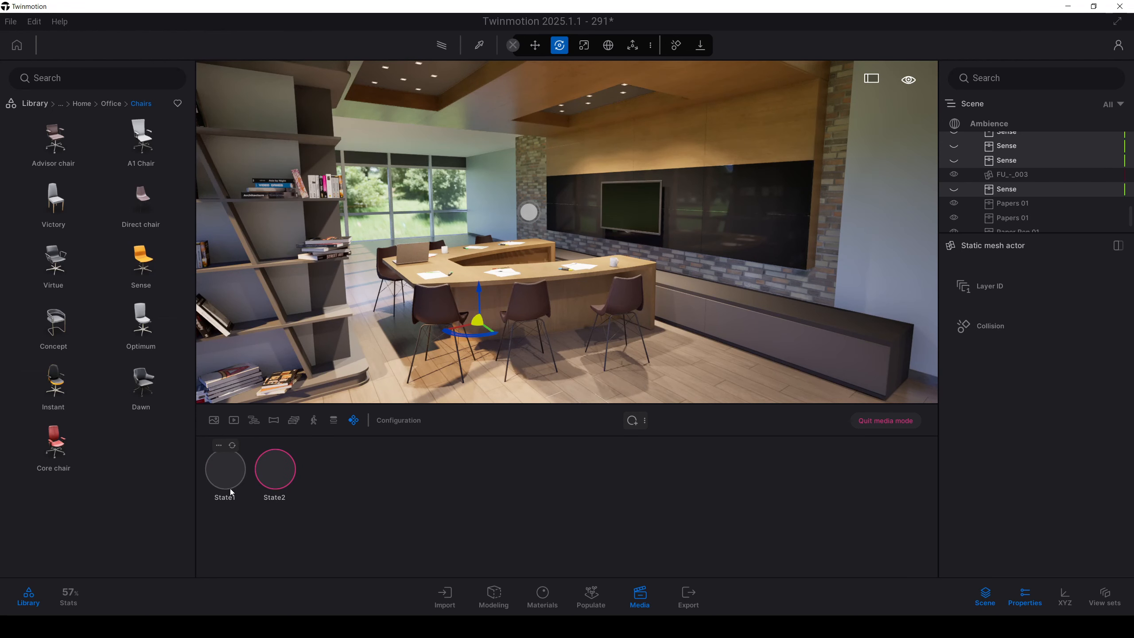
{"action": "left_click", "coordinate": [225, 469]}
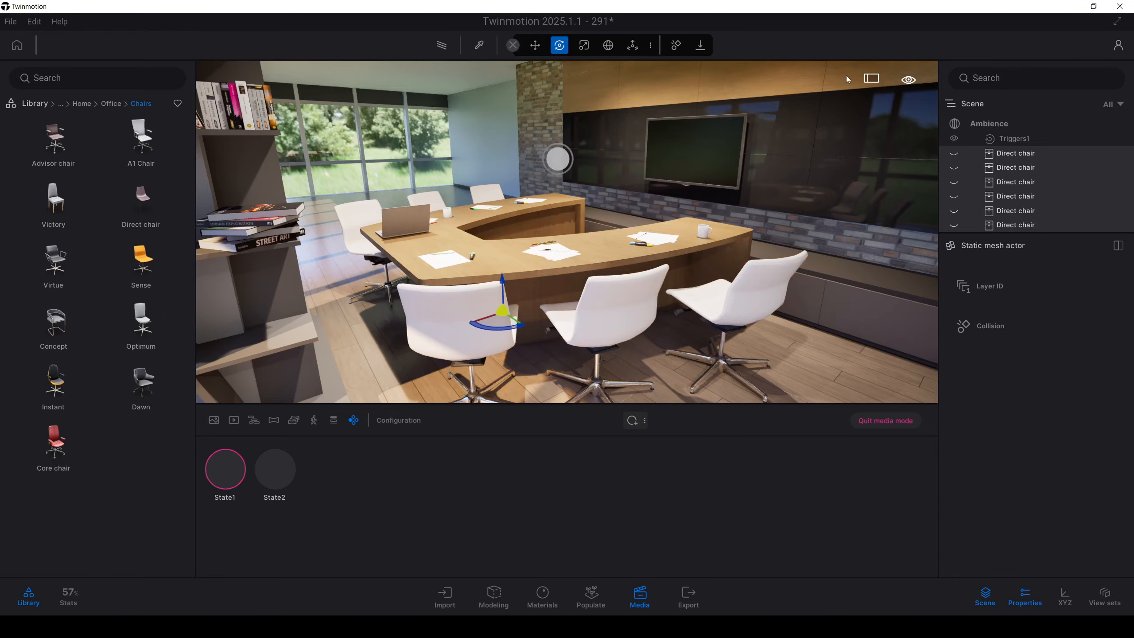
Step: View the meeting table and its chair configuration in the full-screen viewport
{"action": "left_click", "coordinate": [871, 79]}
{"action": "key", "text": "s"}
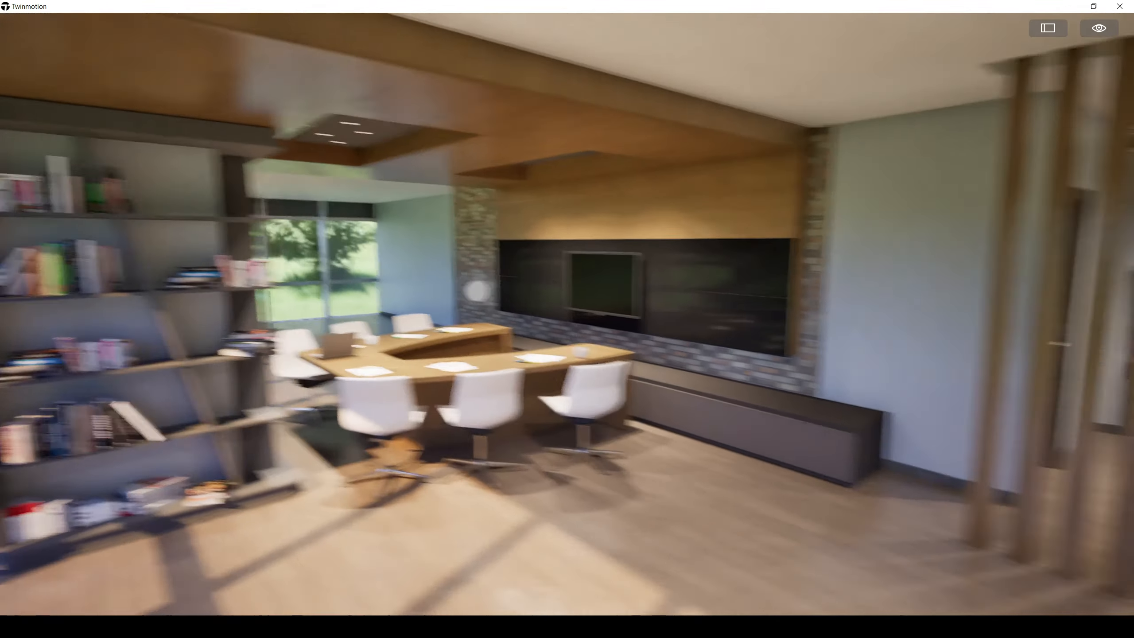
{"action": "key", "text": "w"}
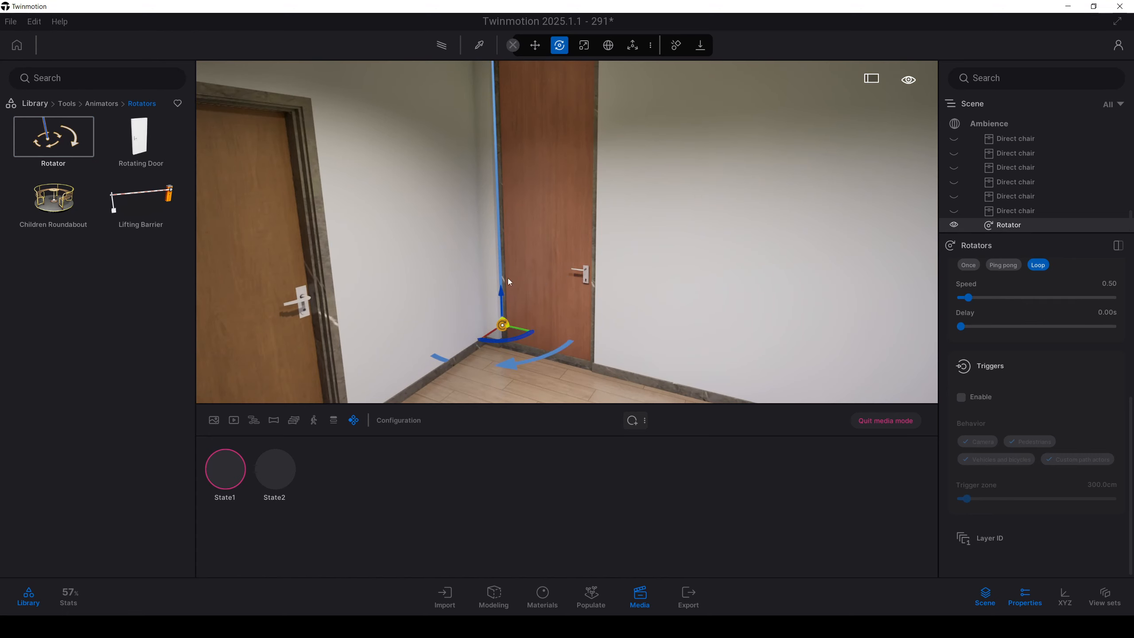
Step: Select the DOO_-_002 door mesh in the room's corner and open the modeling tools for it
{"action": "left_click", "coordinate": [525, 211]}
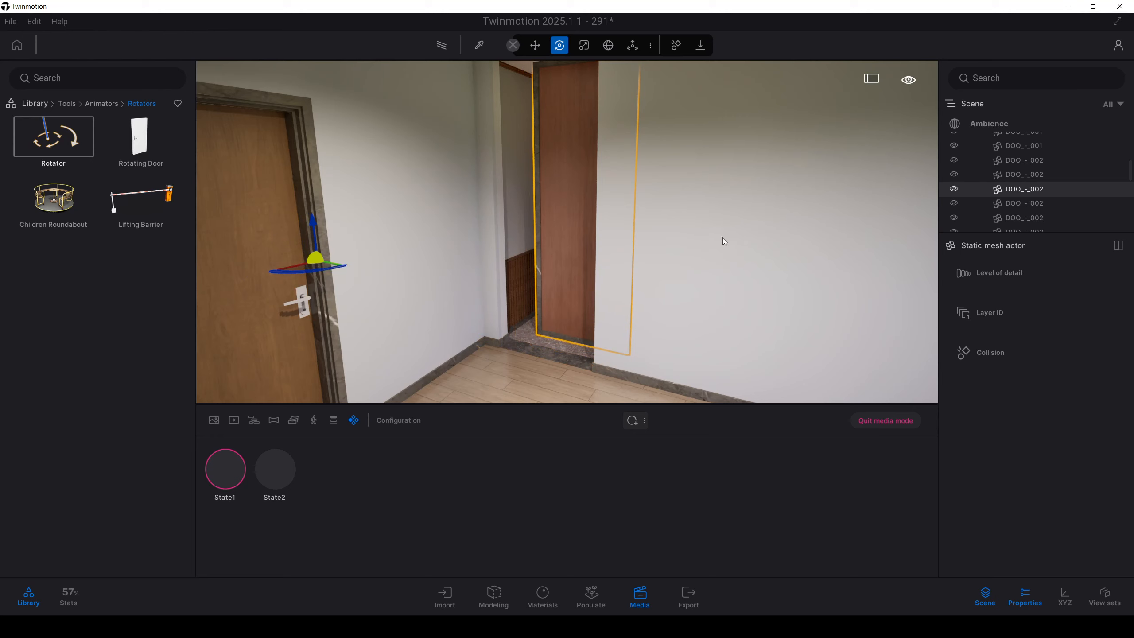
{"action": "right_click", "coordinate": [1024, 191]}
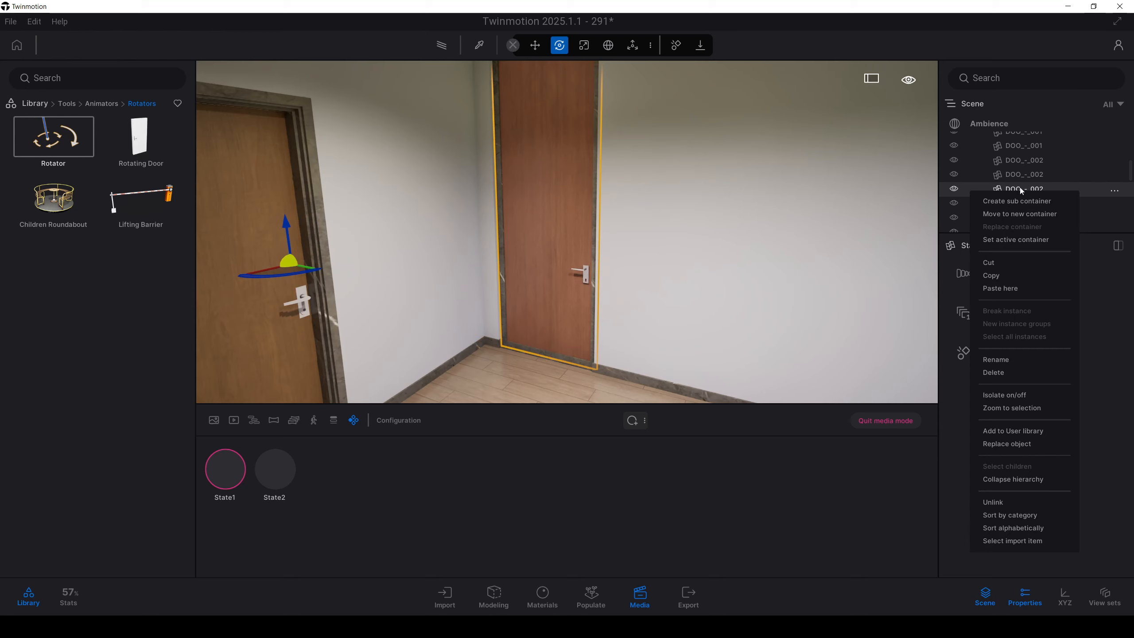
{"action": "left_click", "coordinate": [1019, 188]}
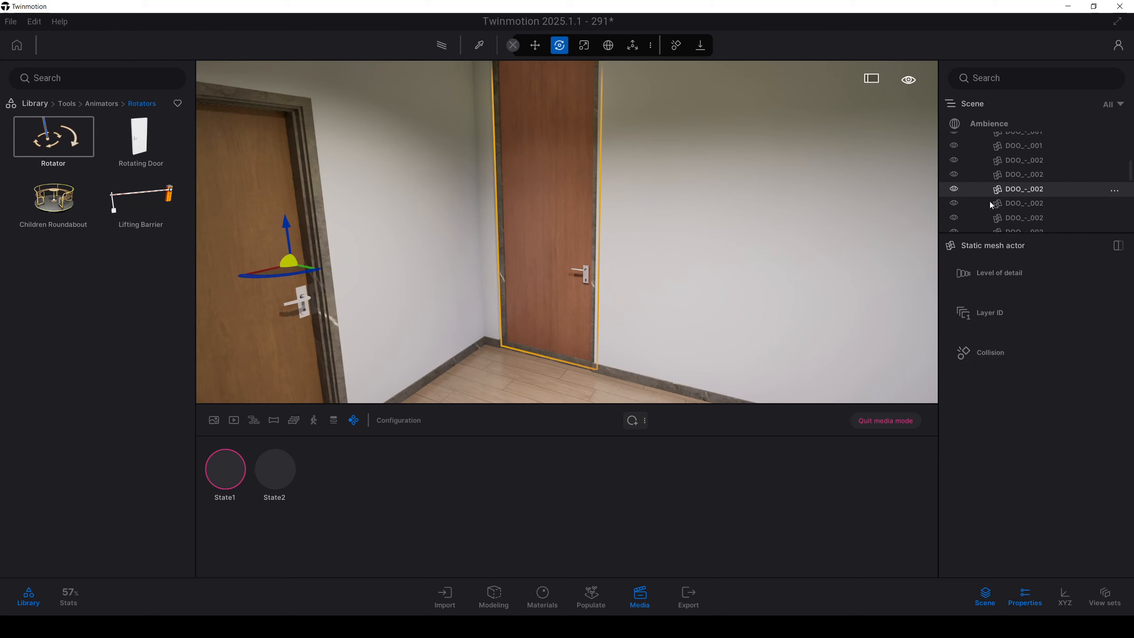
{"action": "left_click", "coordinate": [491, 598]}
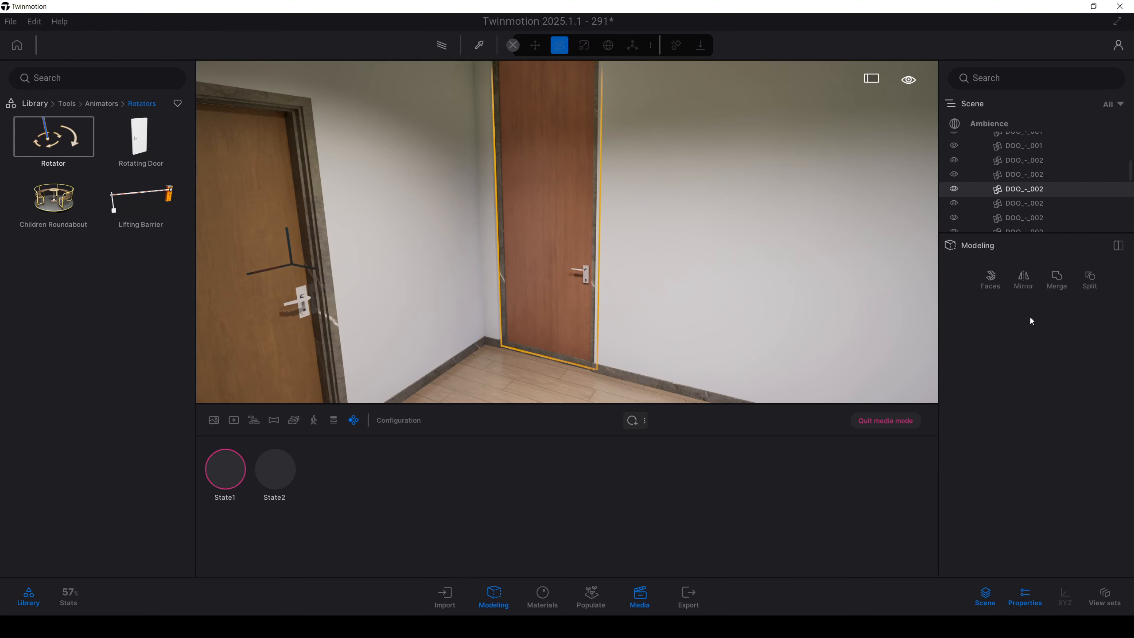